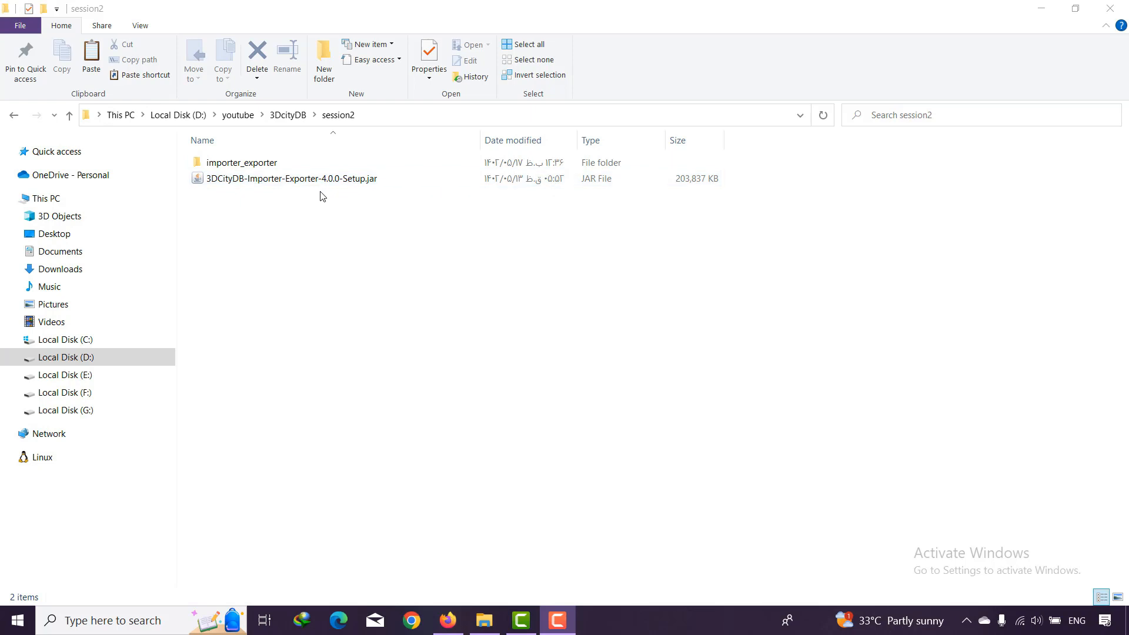
- Switch to Firefox, open the 3dcitydb website from the search results in a new tab, and go to its Importer/Exporter downloads page
{"action": "left_click", "coordinate": [448, 620]}
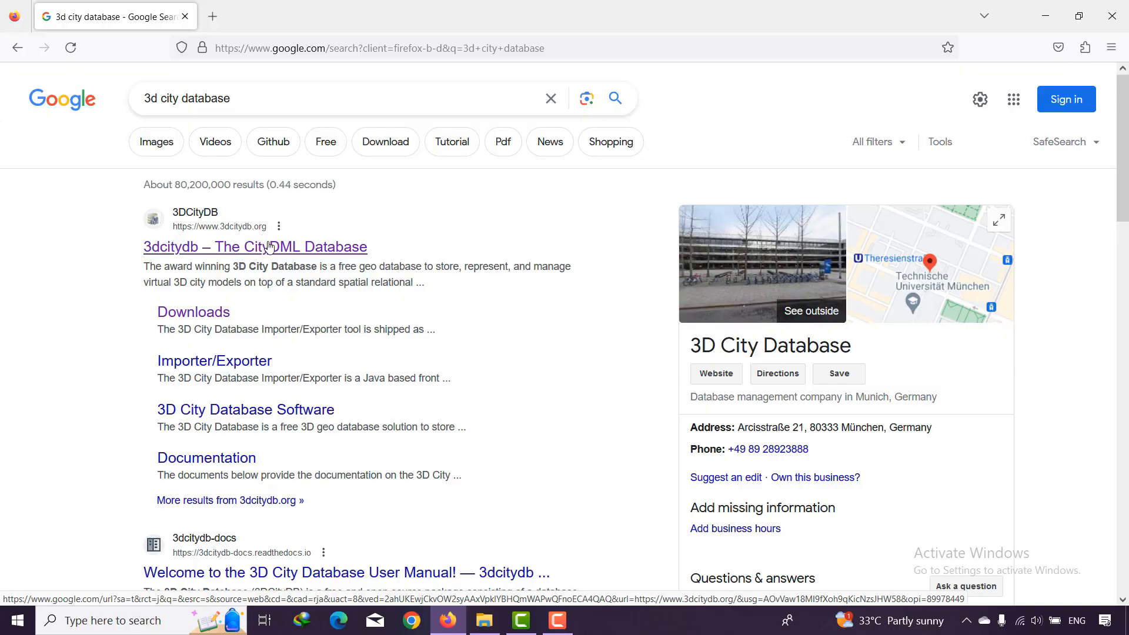
{"action": "right_click", "coordinate": [311, 274]}
{"action": "left_click", "coordinate": [292, 266]}
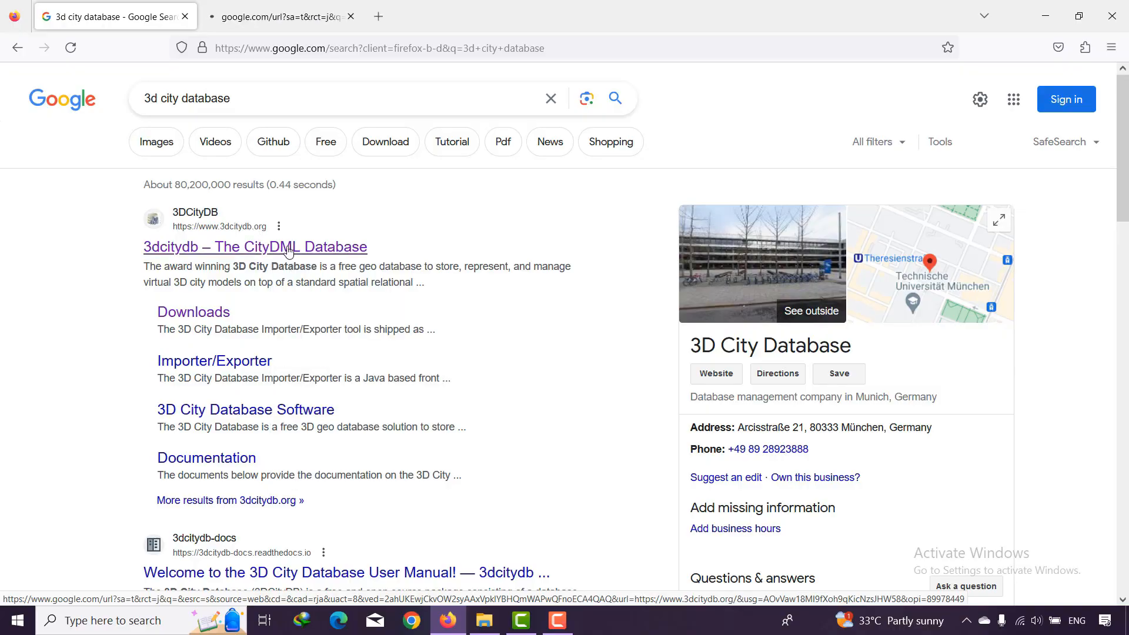
{"action": "left_click", "coordinate": [283, 28]}
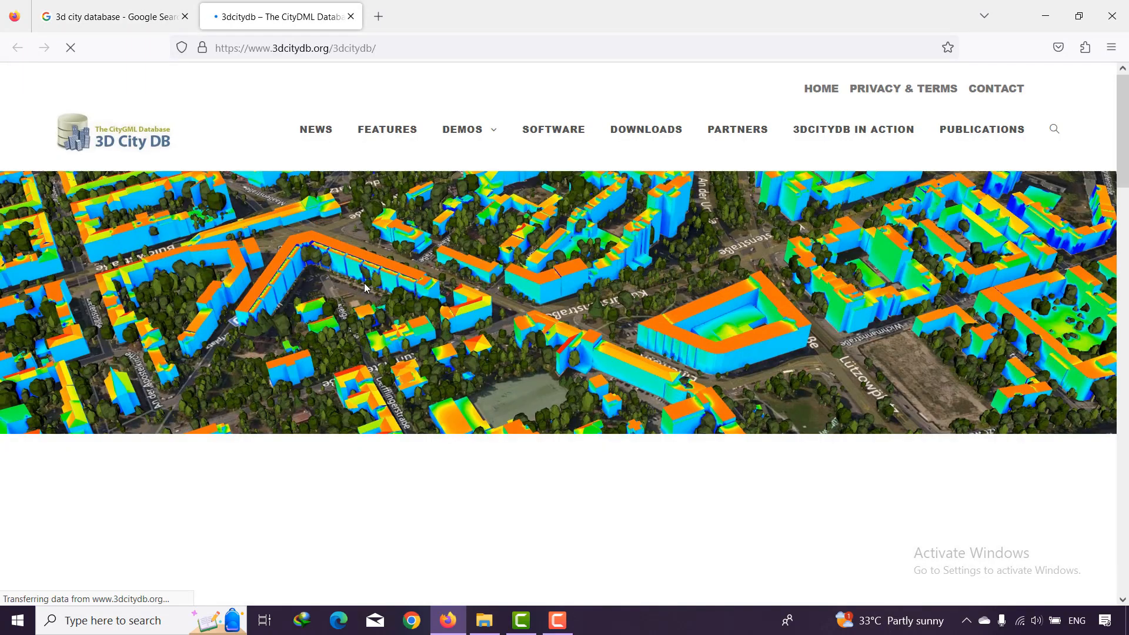
{"action": "left_click", "coordinate": [644, 132]}
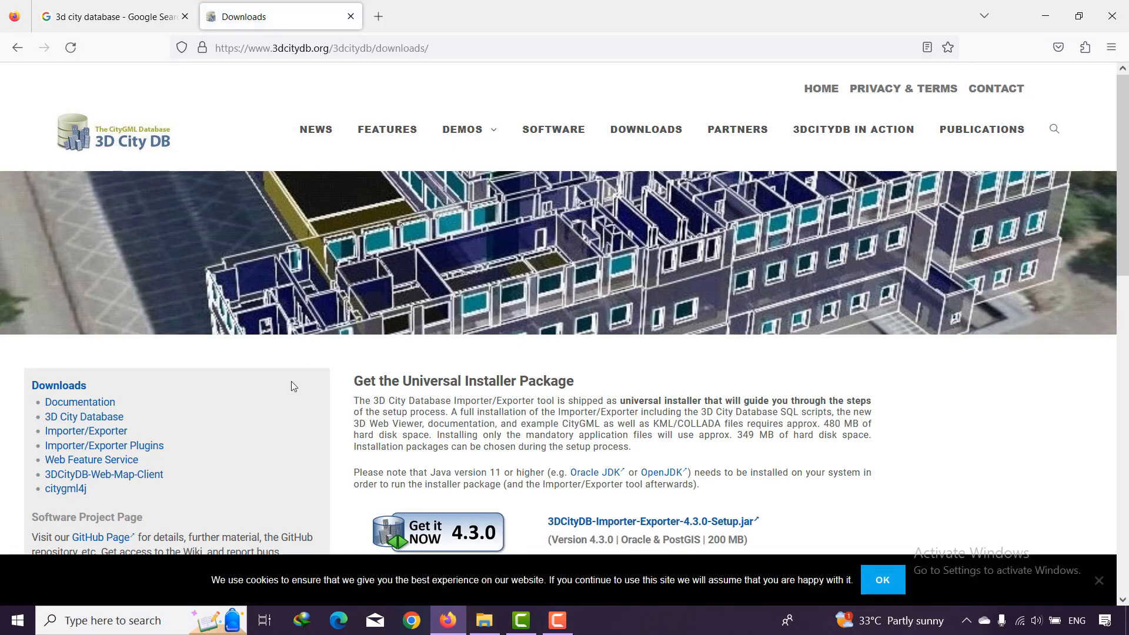
{"action": "scroll", "coordinate": [291, 381], "scroll_direction": "down", "scroll_amount": 2}
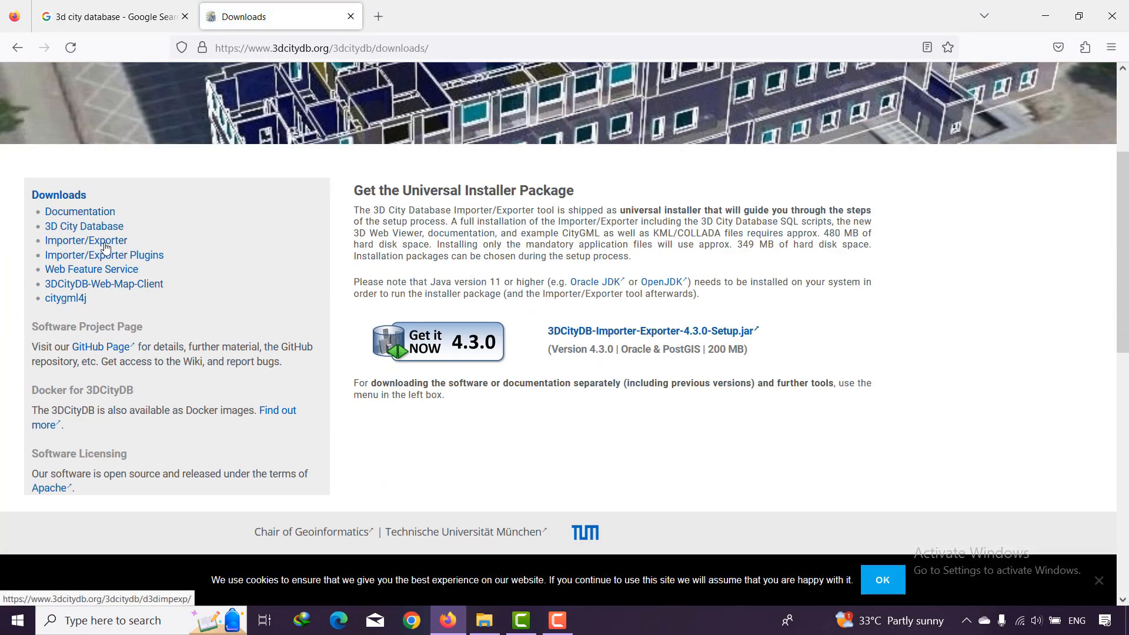
{"action": "left_click", "coordinate": [106, 242]}
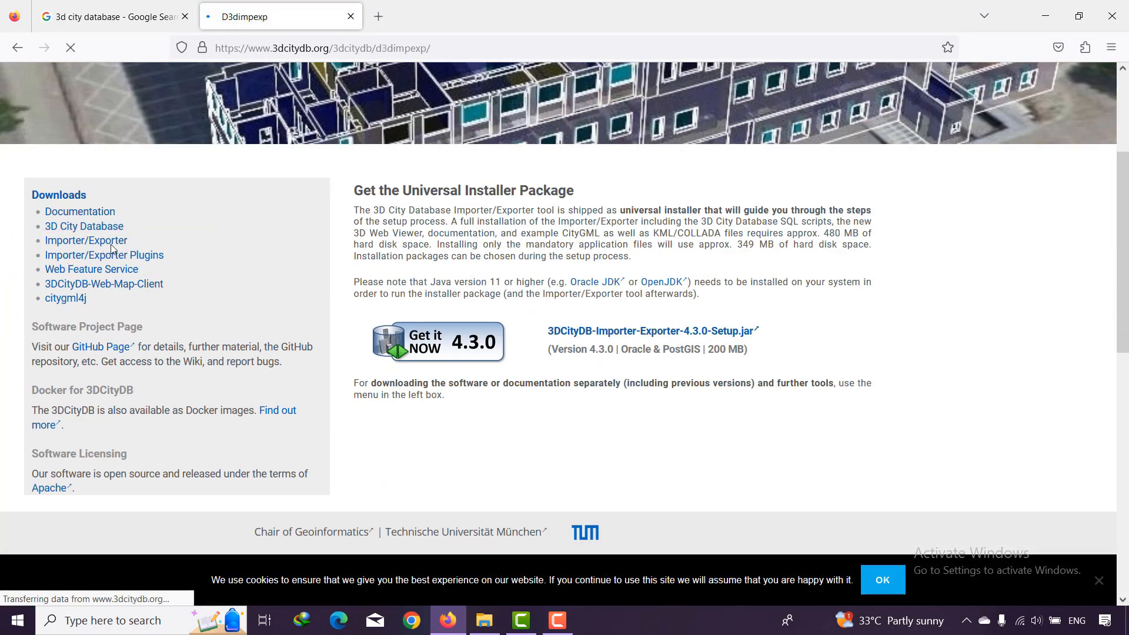
- Start downloading 3DCityDB-Importer-Exporter-4.0.0-Setup.jar from the previous versions, then cancel the download and return to the session2 folder
{"action": "scroll", "coordinate": [397, 312], "scroll_direction": "down", "scroll_amount": 8}
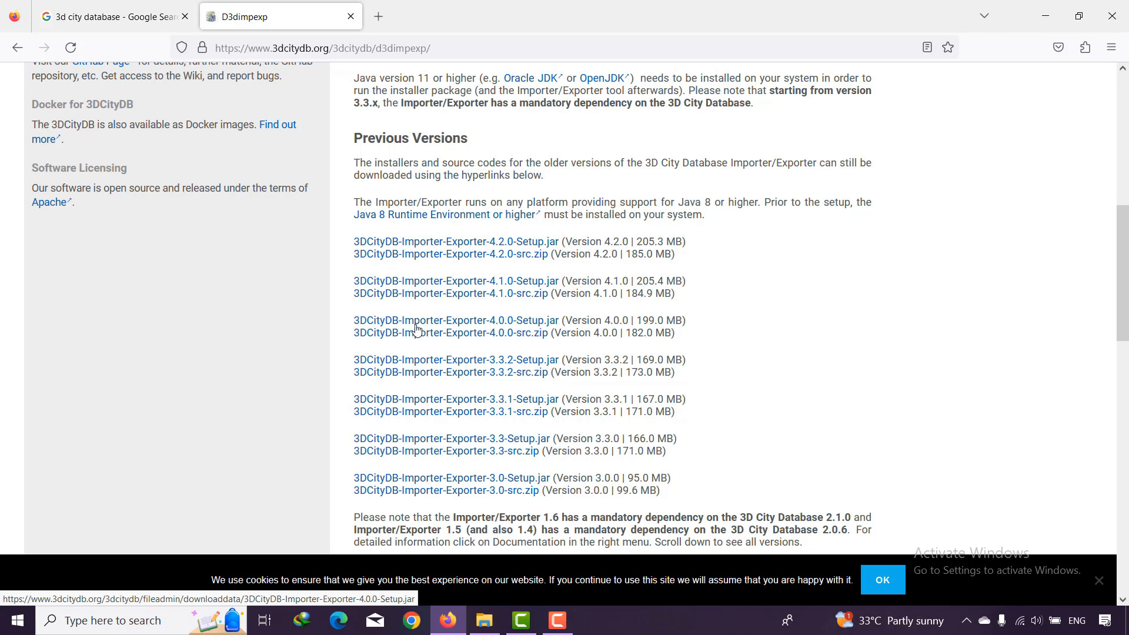
{"action": "left_click", "coordinate": [486, 323]}
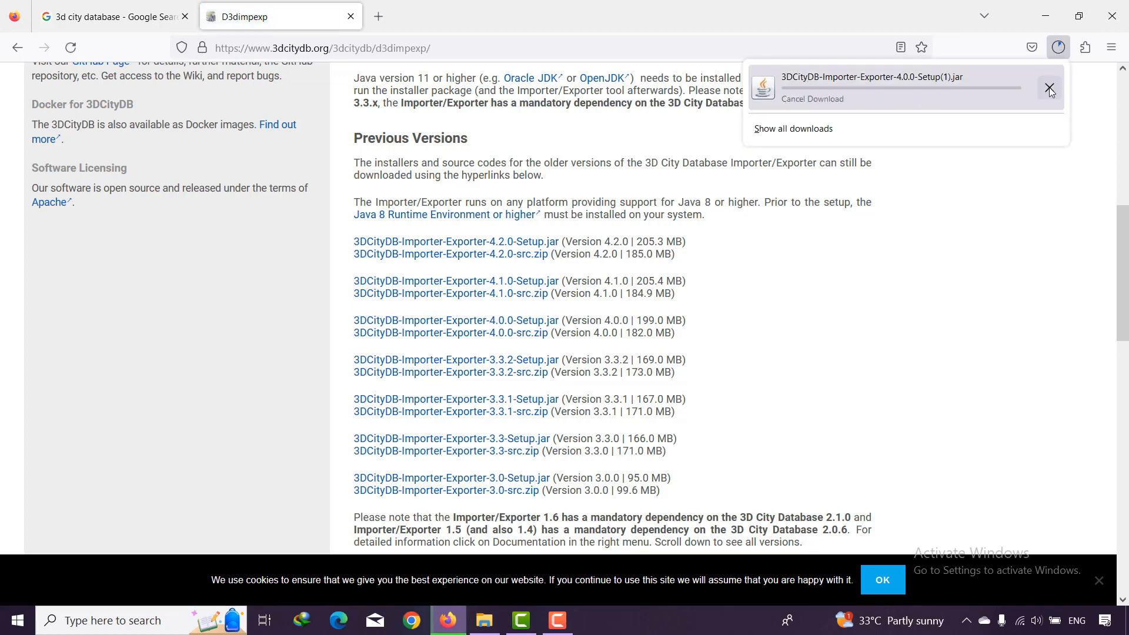
{"action": "left_click", "coordinate": [1049, 88]}
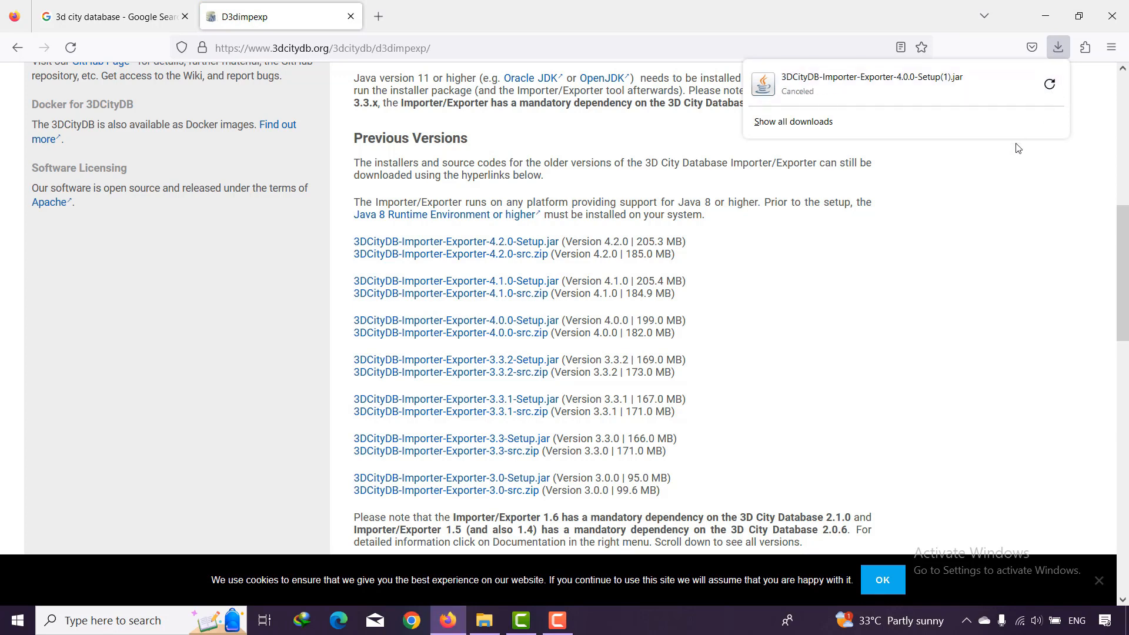
{"action": "left_click", "coordinate": [1045, 16]}
{"action": "left_click", "coordinate": [1045, 16]}
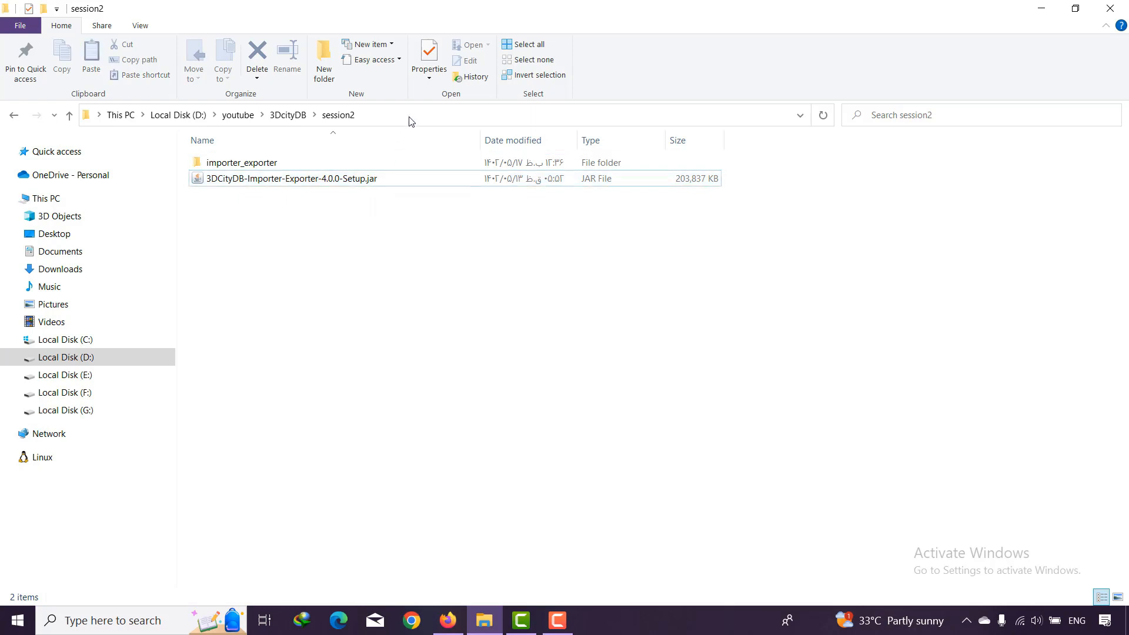
- Open a command prompt in the D:\youtube\3DcityDB\session2 folder
{"action": "left_click", "coordinate": [410, 117]}
{"action": "type", "text": "cmd"}
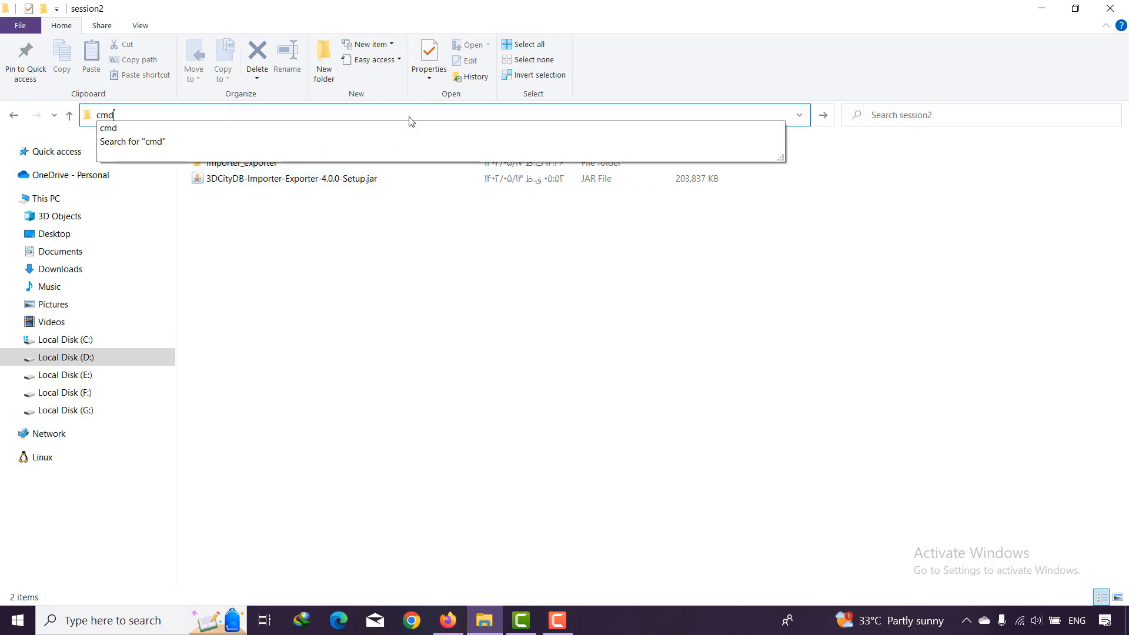
{"action": "key", "text": "Return"}
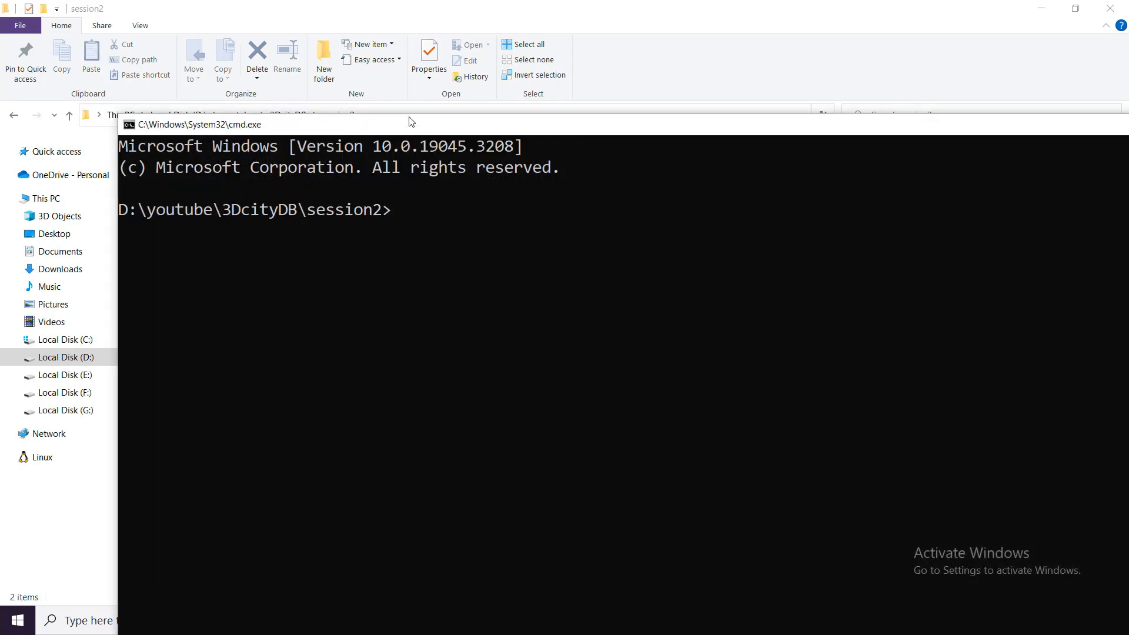
- Run java -jar 3DCityDB-Importer-Exporter-4.0.0-Setup.jar in the command prompt, copying the installer's file name from the session2 folder
{"action": "type", "text": "java -jar"}
{"action": "left_click_drag", "start_coordinate": [411, 122], "coordinate": [394, 341]}
{"action": "right_click", "coordinate": [318, 187]}
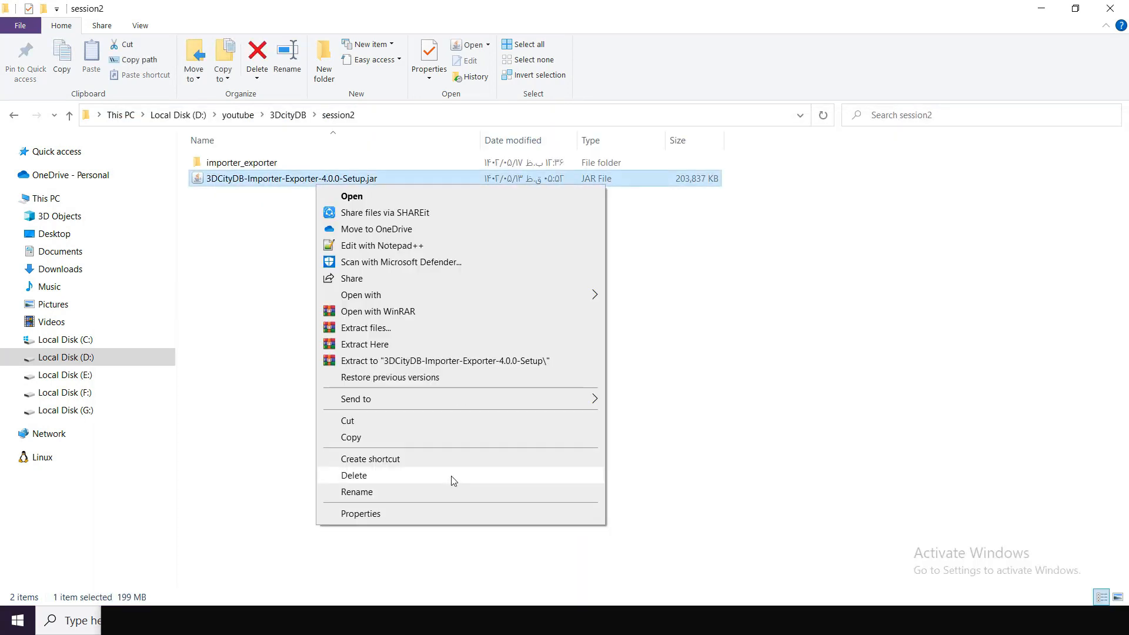
{"action": "left_click", "coordinate": [438, 497]}
{"action": "key", "text": "ctrl+a"}
{"action": "key", "text": "ctrl+c"}
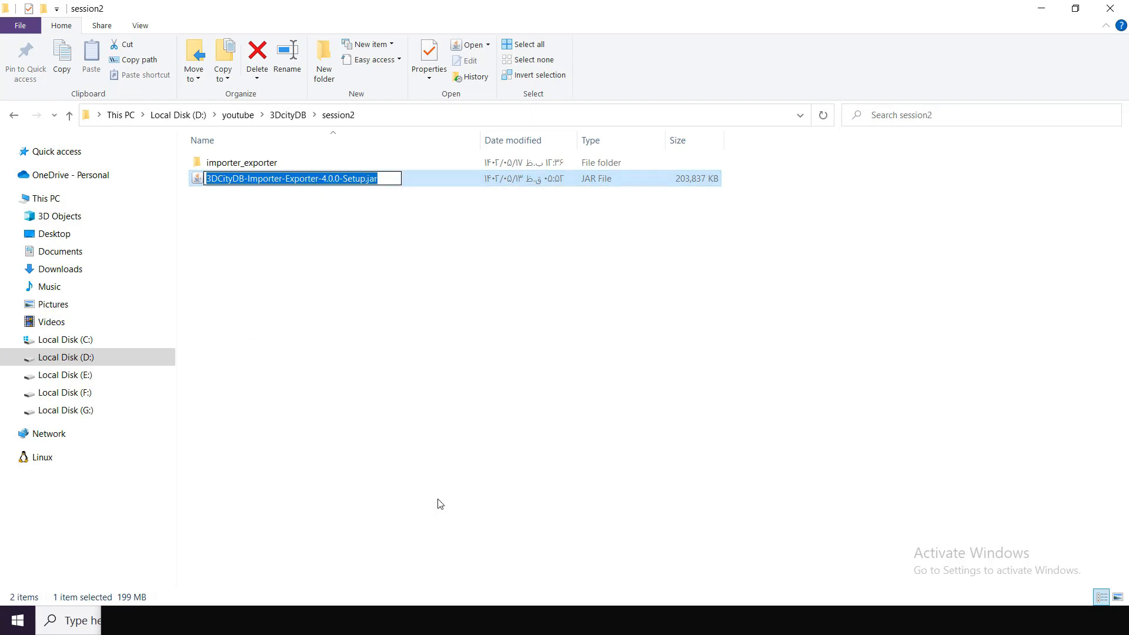
{"action": "left_click", "coordinate": [438, 500]}
{"action": "left_click", "coordinate": [445, 629]}
{"action": "left_click_drag", "start_coordinate": [523, 335], "coordinate": [502, 214]}
{"action": "key", "text": "ctrl+v"}
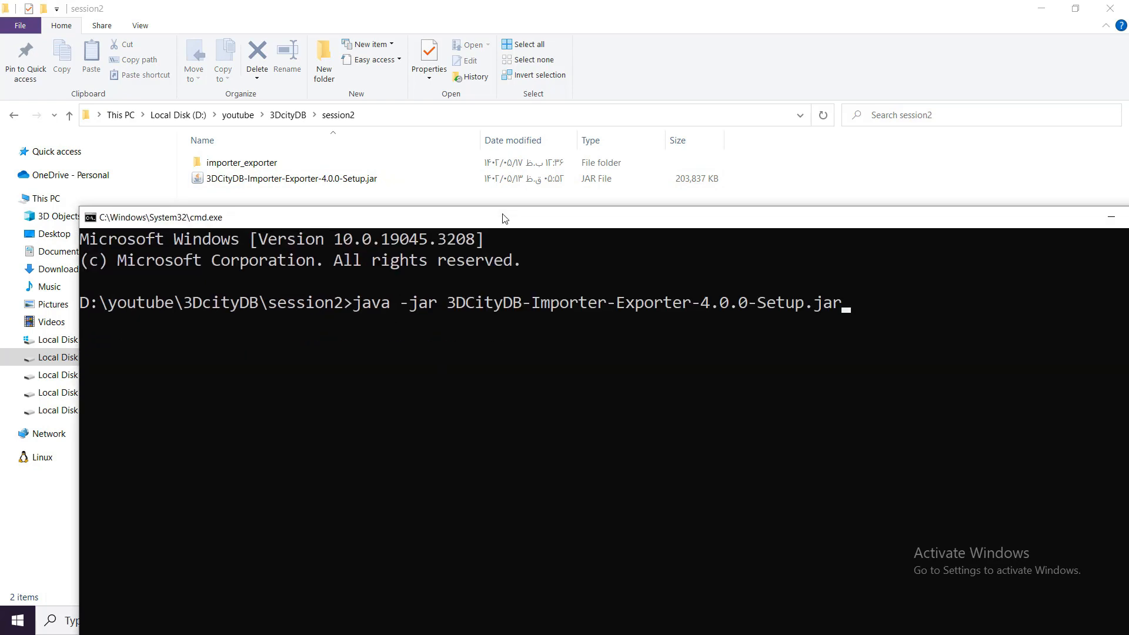
{"action": "key", "text": "Return"}
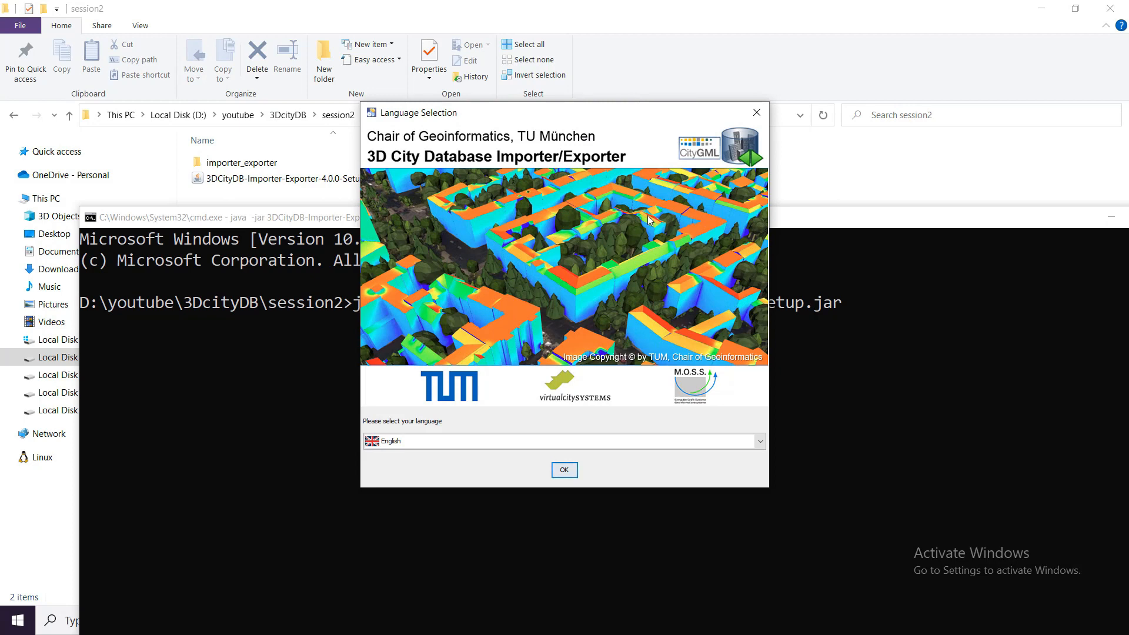
- Choose English as the installer language and start the setup wizard
{"action": "left_click", "coordinate": [760, 442]}
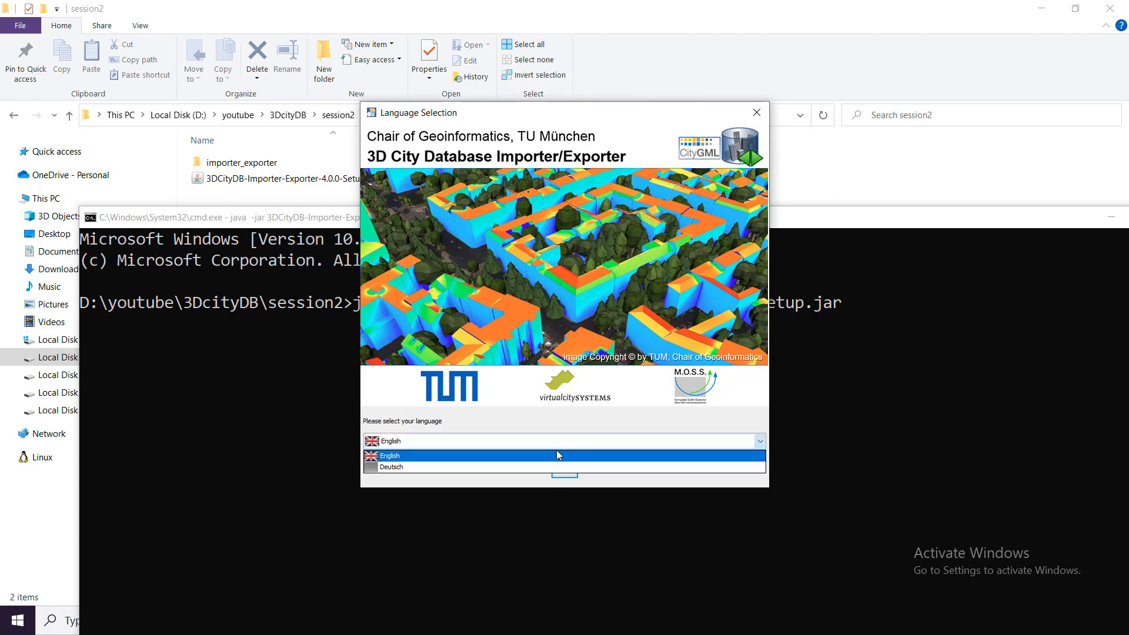
{"action": "left_click", "coordinate": [611, 457]}
{"action": "left_click", "coordinate": [566, 472]}
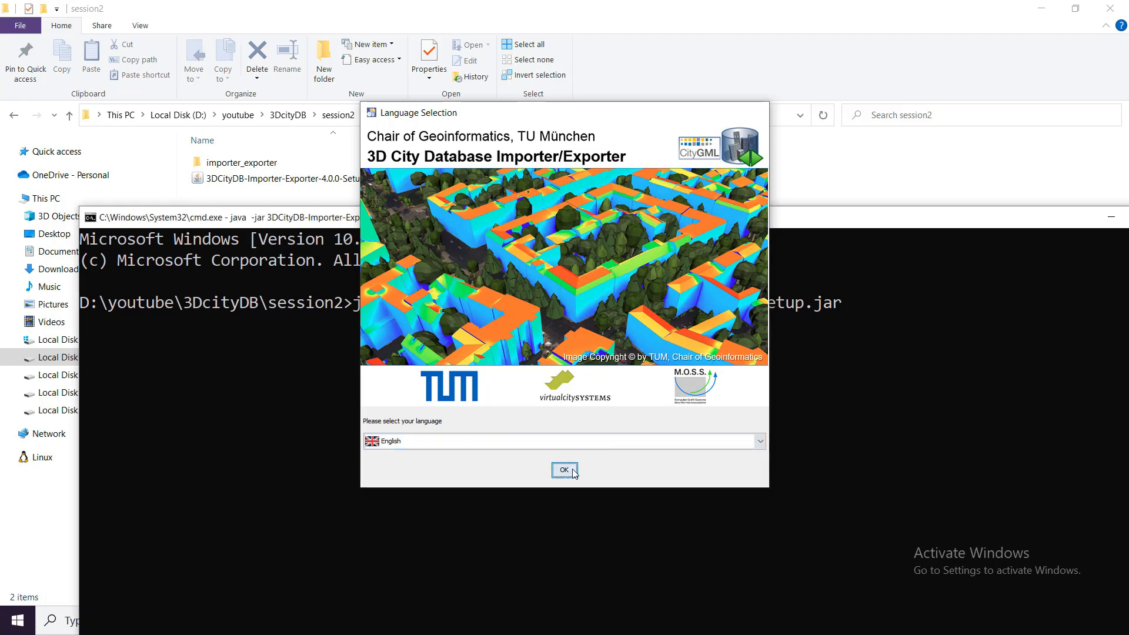
{"action": "left_click", "coordinate": [683, 424]}
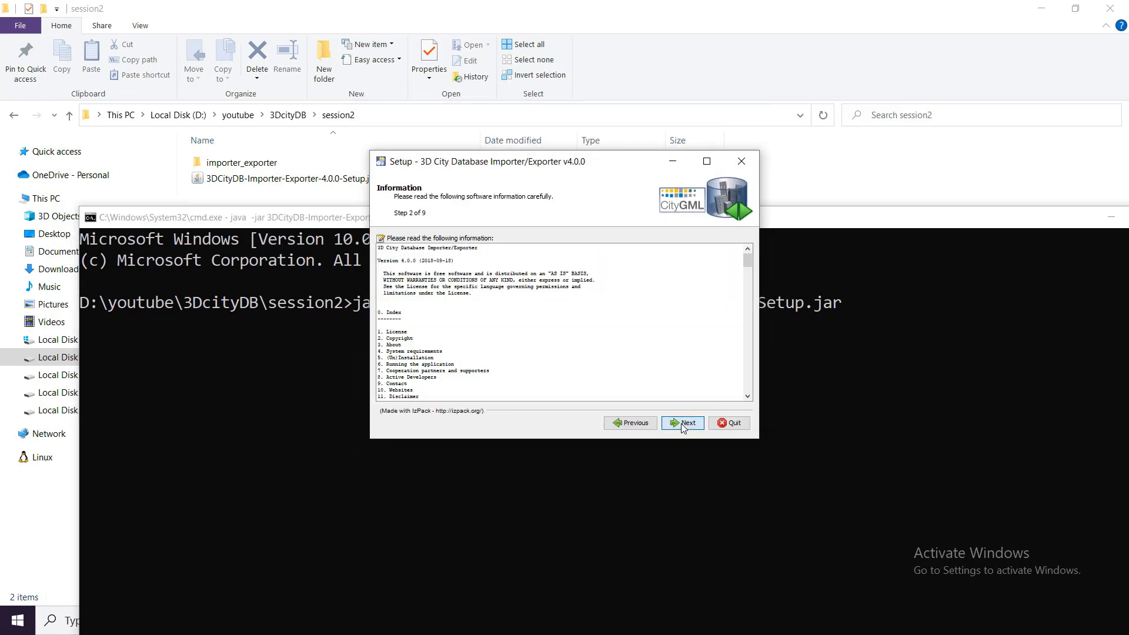
- Continue past the software information, accept the license agreement terms, and proceed to the destination location
{"action": "left_click", "coordinate": [684, 423]}
{"action": "left_click", "coordinate": [415, 380]}
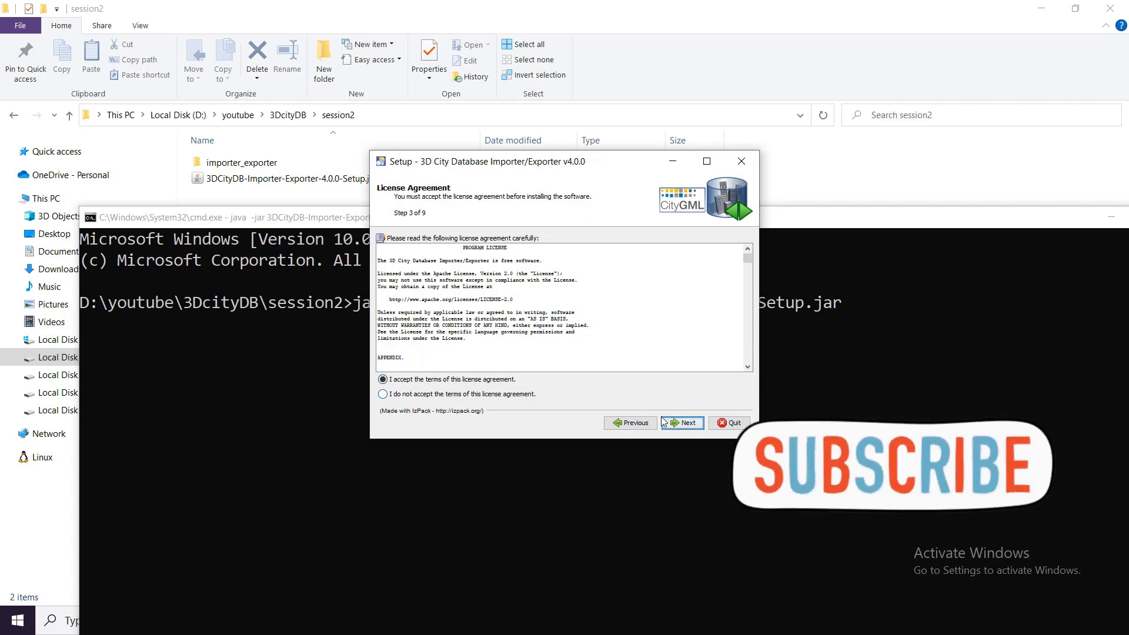
{"action": "left_click", "coordinate": [686, 423]}
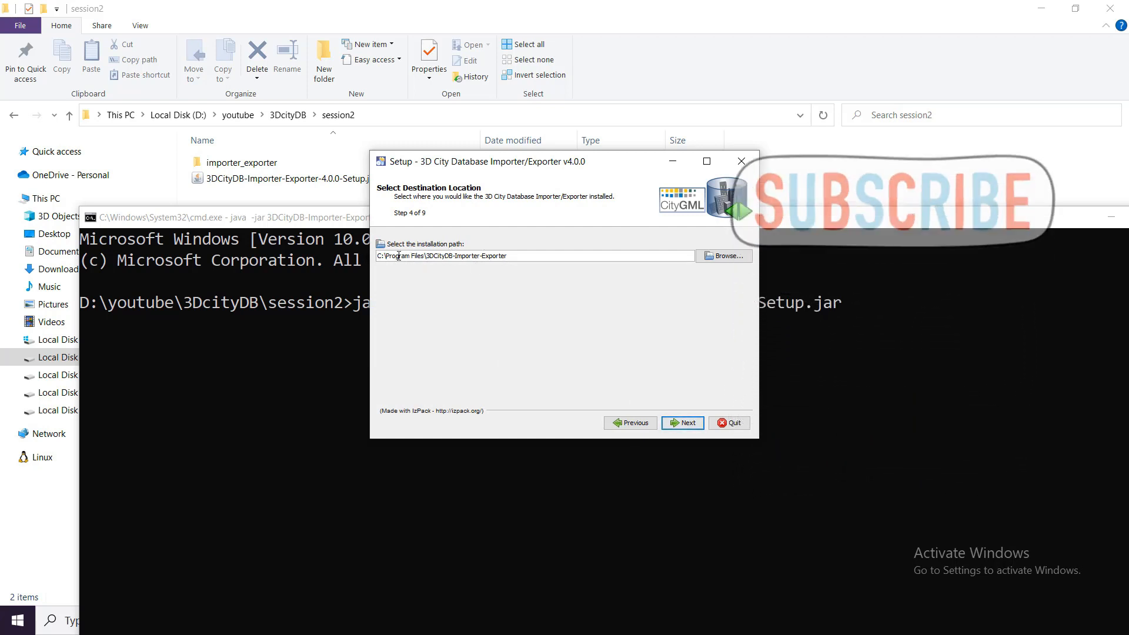
- Open the importer_exporter folder inside session2 and copy its full path
{"action": "left_click", "coordinate": [274, 194]}
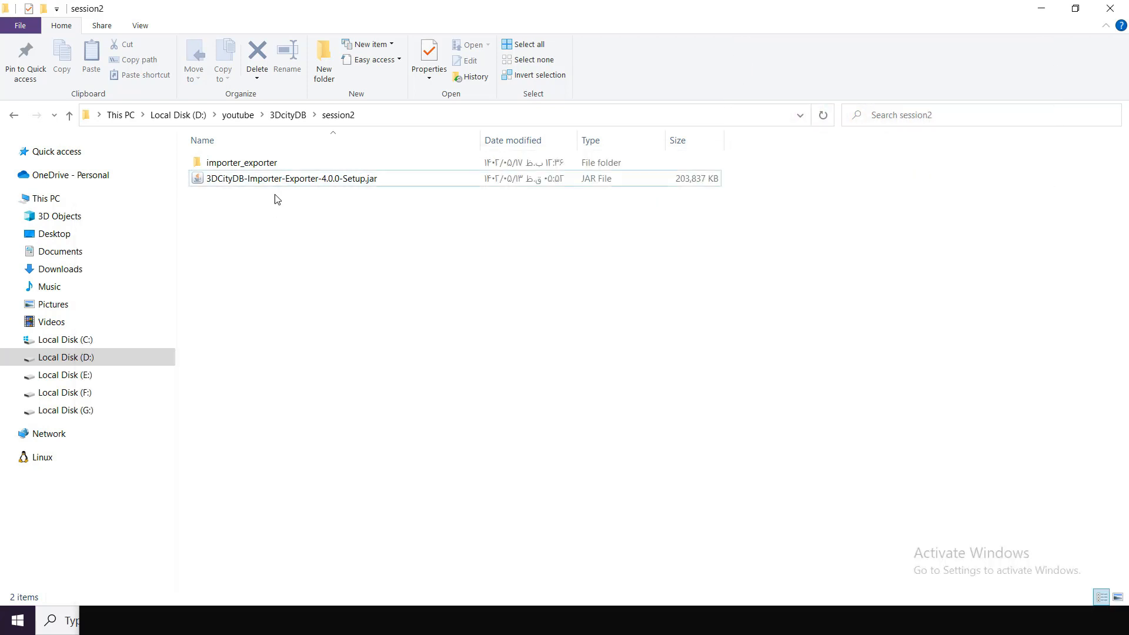
{"action": "double_click", "coordinate": [274, 164]}
{"action": "left_click", "coordinate": [473, 122]}
{"action": "key", "text": "ctrl+c"}
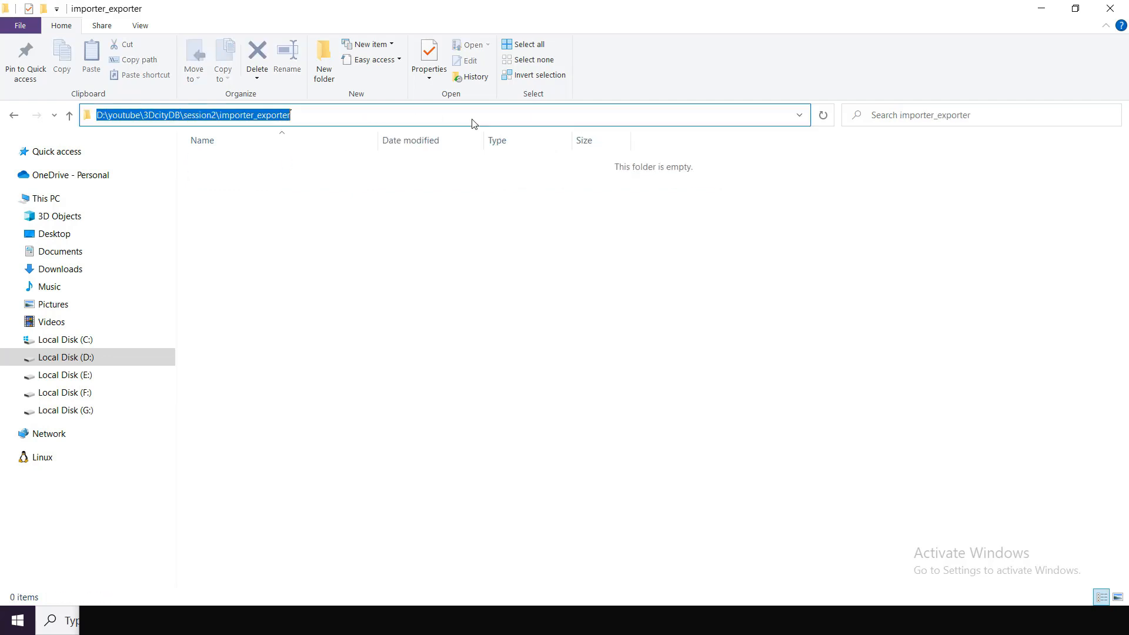
{"action": "left_click", "coordinate": [477, 334]}
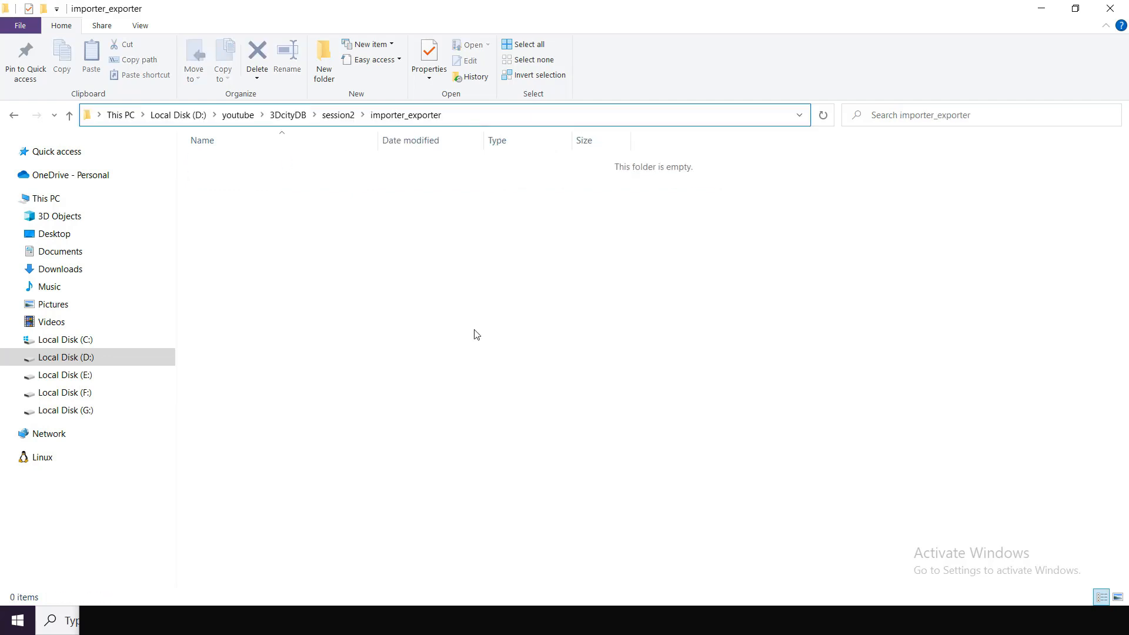
- Set the installation path to D:\youtube\3DcityDB\session2\importer_exporter in the setup wizard and confirm installing into the existing directory
{"action": "left_click", "coordinate": [349, 618]}
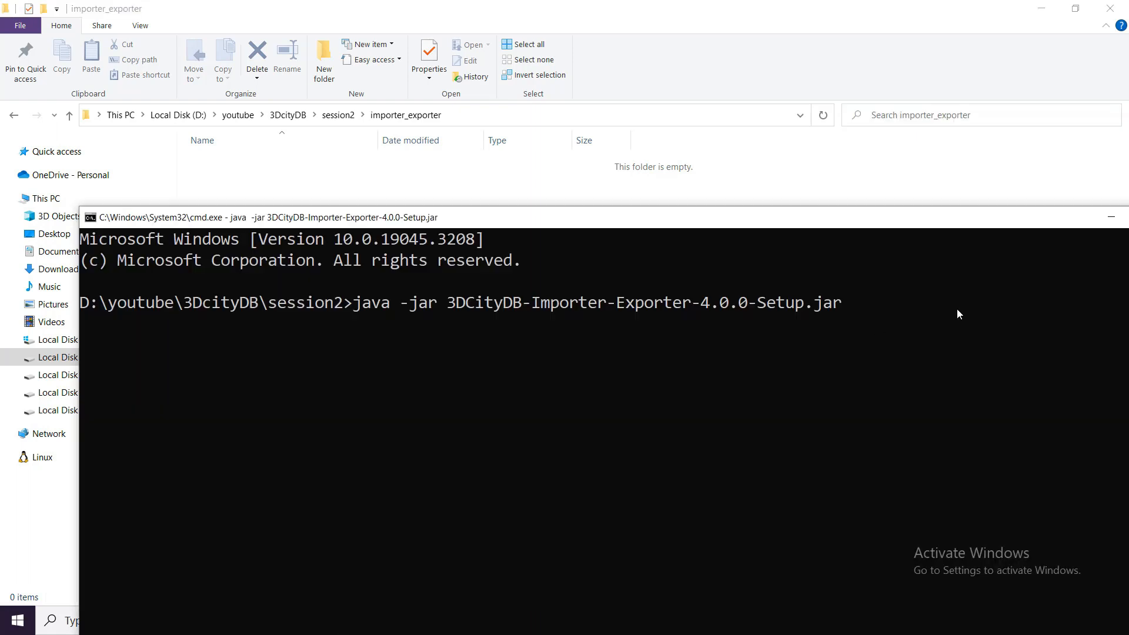
{"action": "left_click_drag", "start_coordinate": [965, 218], "coordinate": [852, 171]}
{"action": "left_click", "coordinate": [1000, 172]}
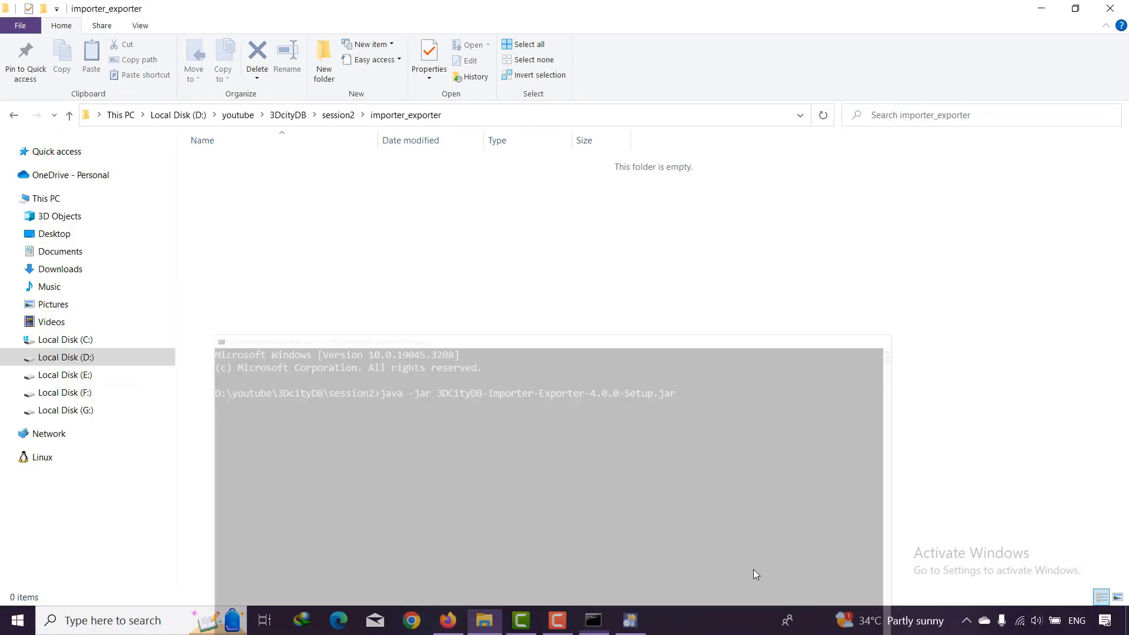
{"action": "left_click", "coordinate": [630, 621]}
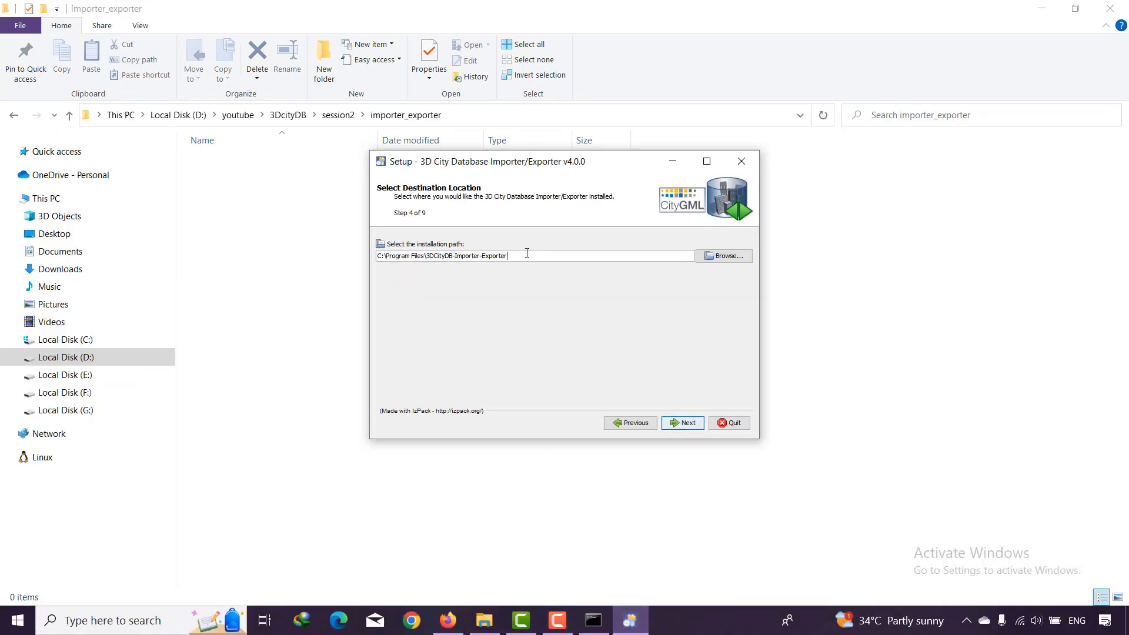
{"action": "left_click_drag", "start_coordinate": [527, 253], "coordinate": [334, 259]}
{"action": "key", "text": "ctrl+v"}
{"action": "left_click", "coordinate": [685, 422]}
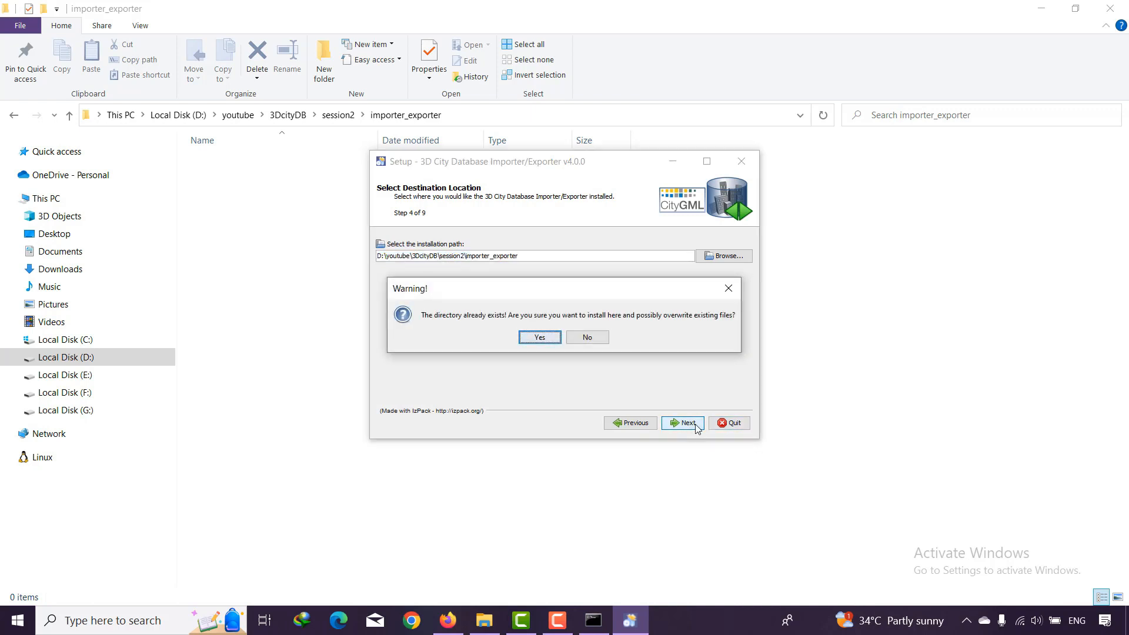
{"action": "left_click", "coordinate": [538, 339]}
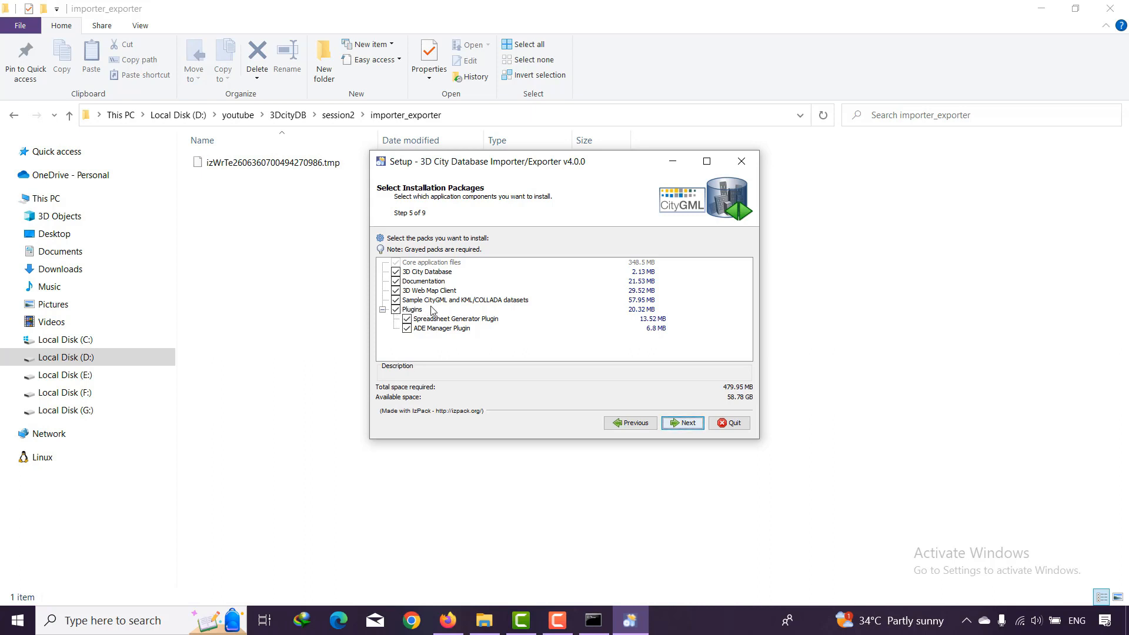
- Install all offered packages with Start-menu and desktop shortcuts in the 3D City Database program group, and finish the setup
{"action": "left_click", "coordinate": [674, 423]}
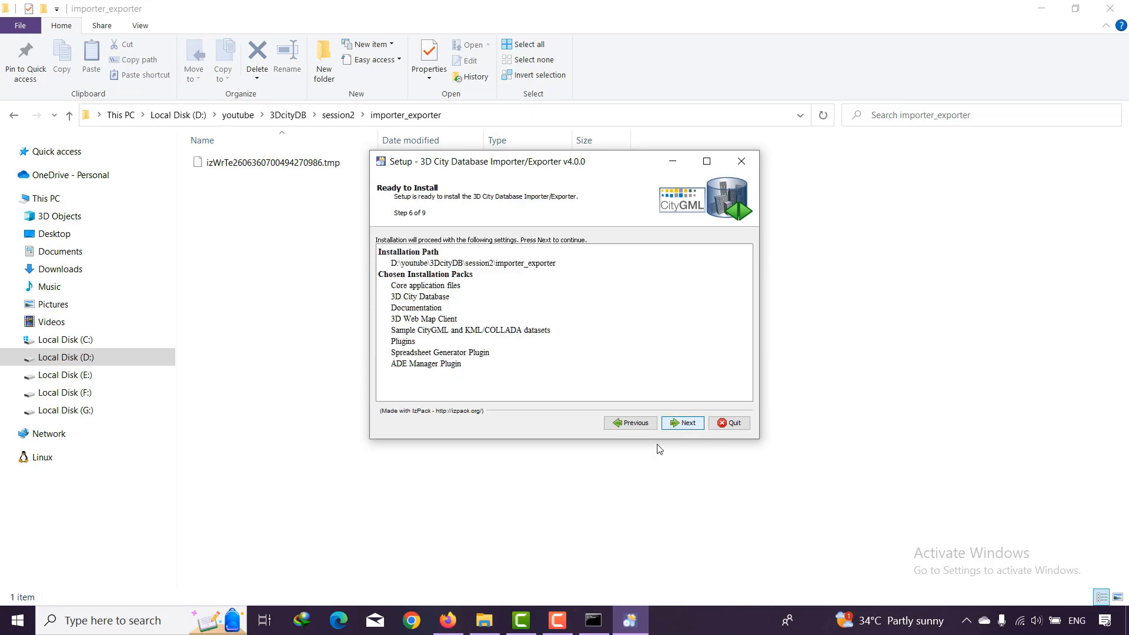
{"action": "left_click", "coordinate": [676, 423]}
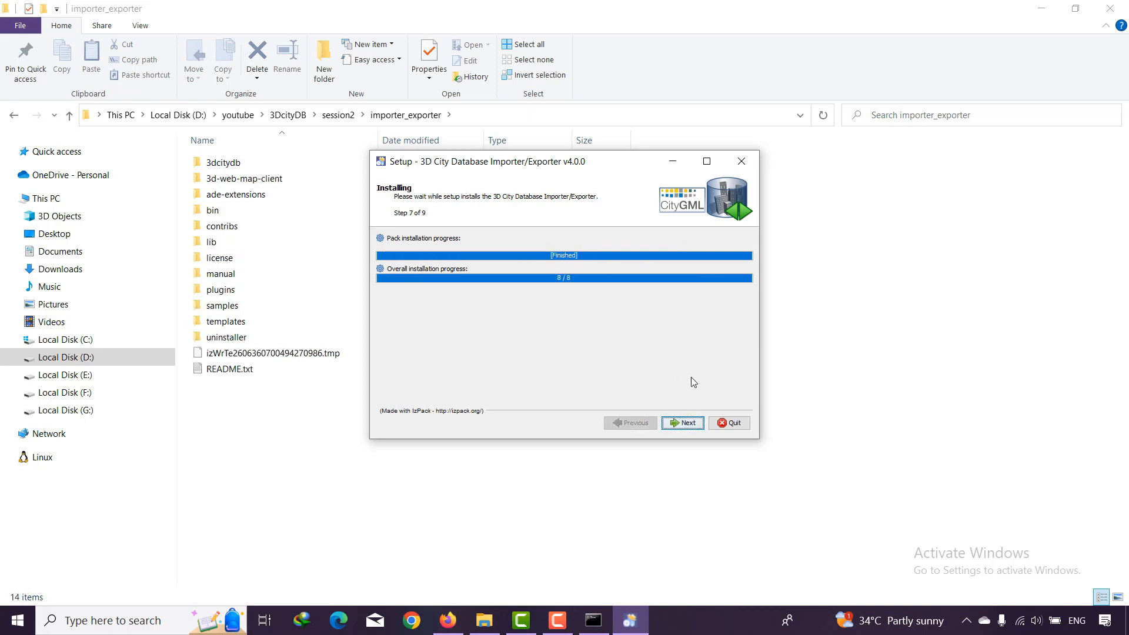
{"action": "left_click", "coordinate": [695, 423]}
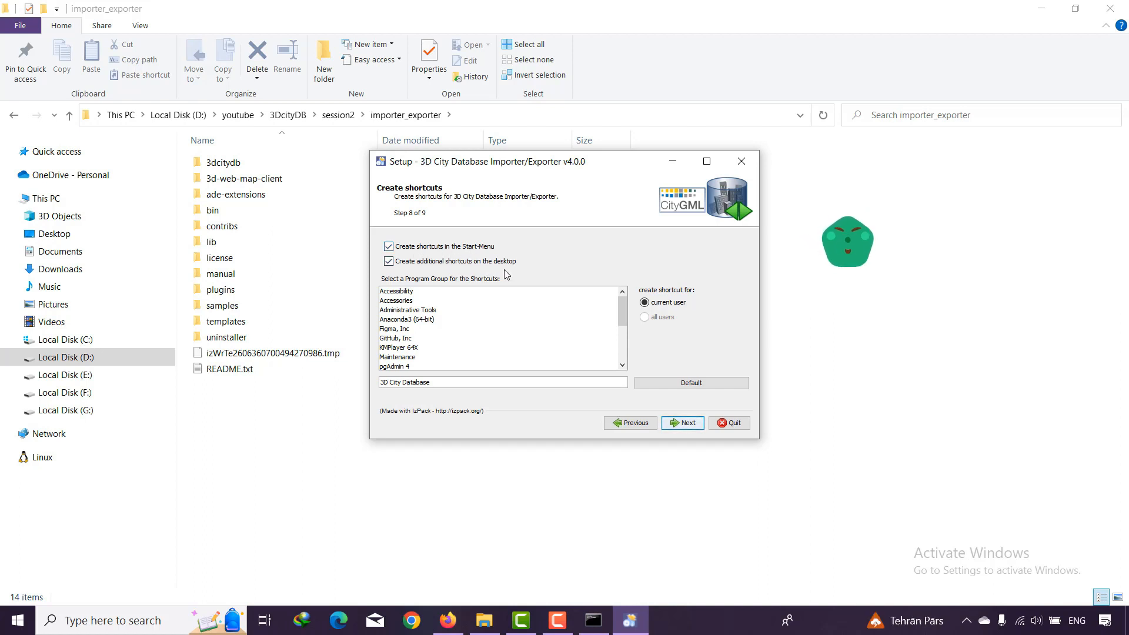
{"action": "left_click", "coordinate": [688, 424]}
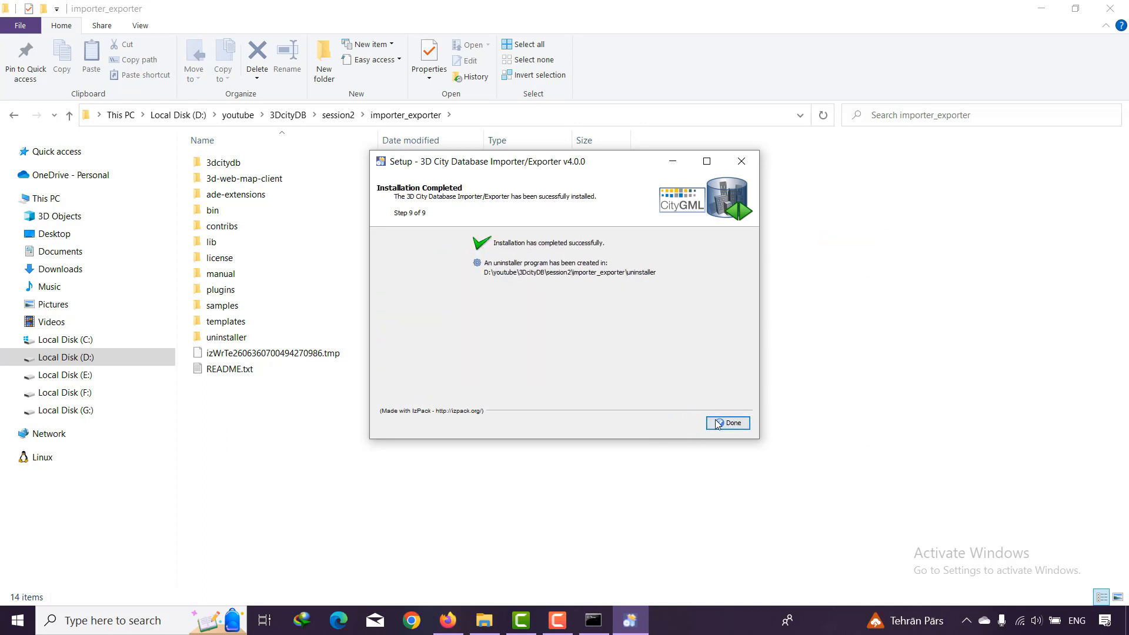
{"action": "left_click", "coordinate": [728, 423]}
- Launch 3DCityDB-Importer-Exporter.bat from the bin folder inside importer_exporter
{"action": "double_click", "coordinate": [212, 209]}
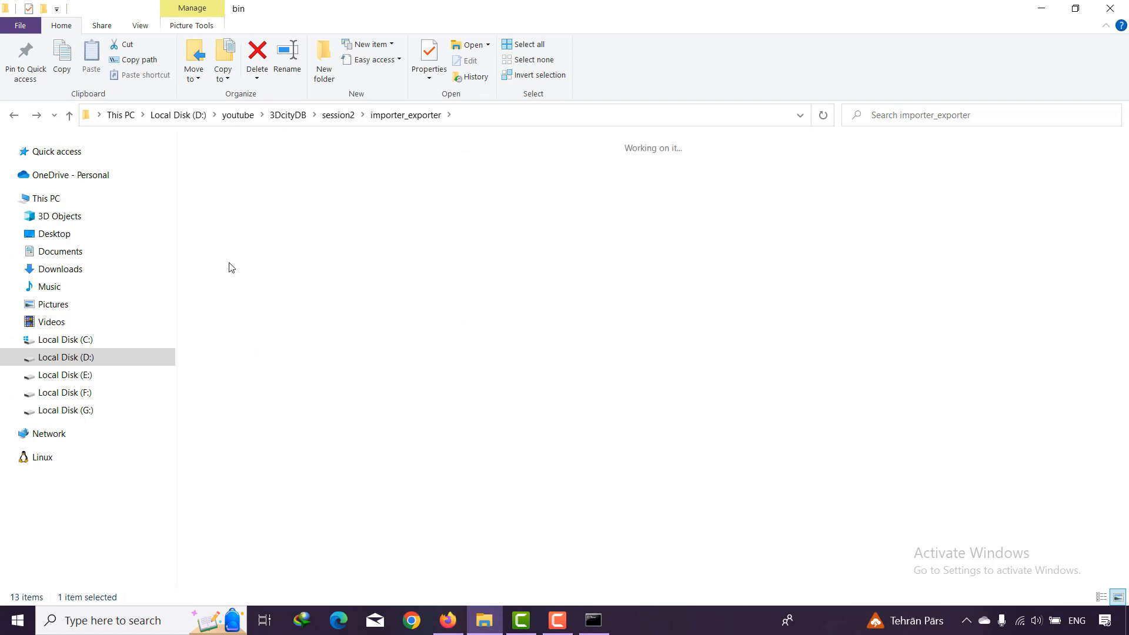
{"action": "double_click", "coordinate": [229, 220]}
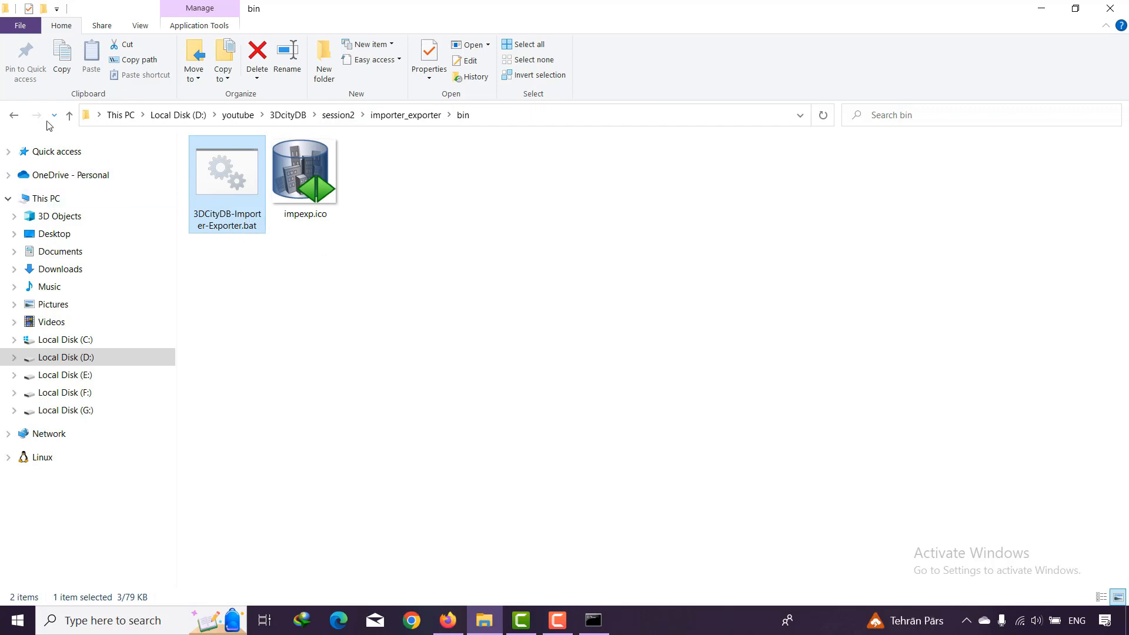
- Open a Command Prompt in the importer_exporter folder and shrink its window so the folder list stays visible
{"action": "left_click", "coordinate": [14, 115]}
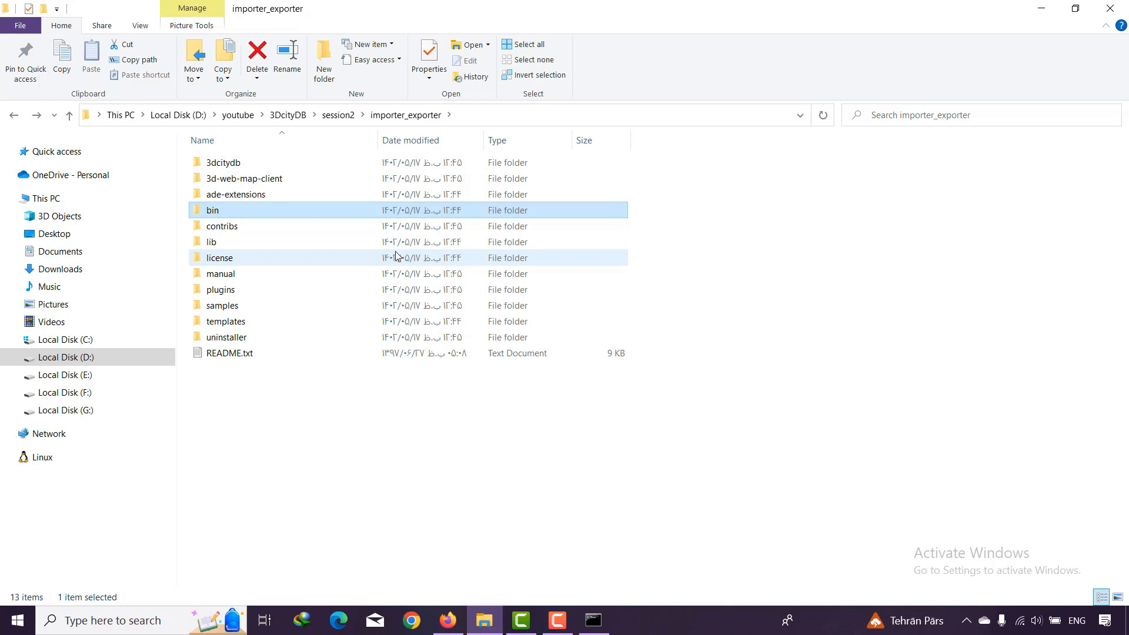
{"action": "left_click", "coordinate": [481, 113]}
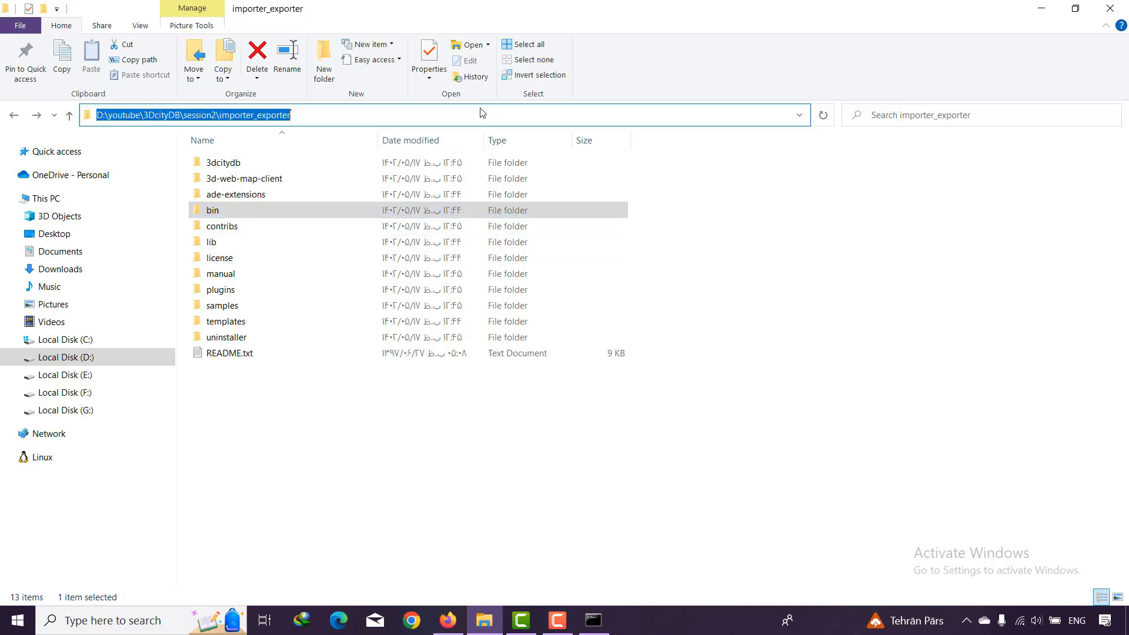
{"action": "type", "text": "cmd"}
{"action": "key", "text": "Return"}
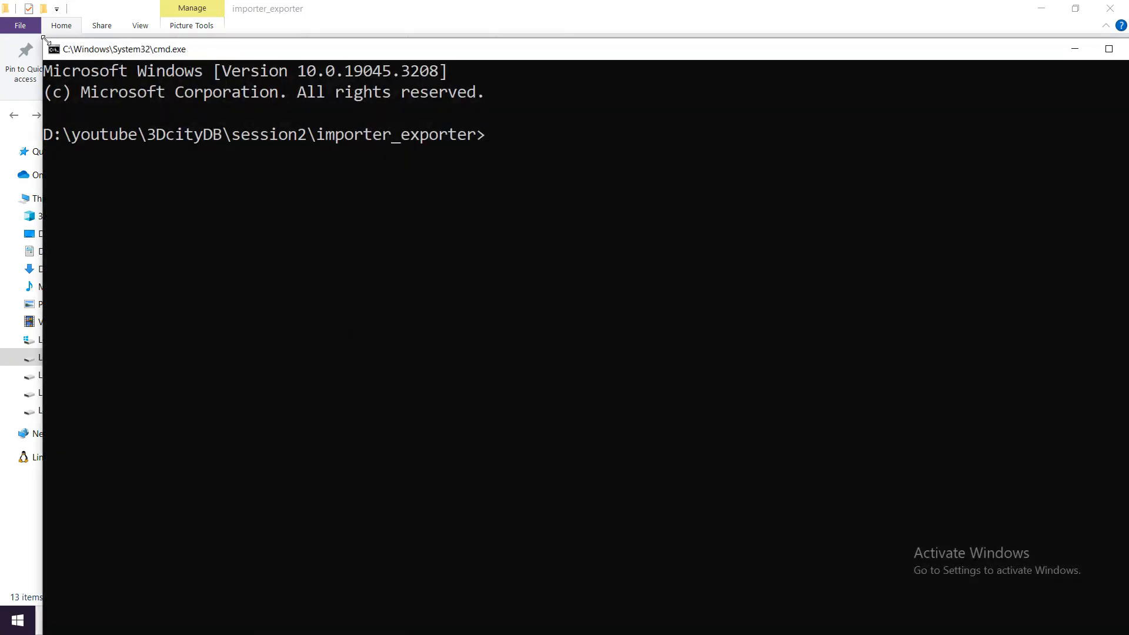
{"action": "left_click_drag", "start_coordinate": [43, 38], "coordinate": [481, 364]}
{"action": "left_click_drag", "start_coordinate": [846, 373], "coordinate": [557, 334]}
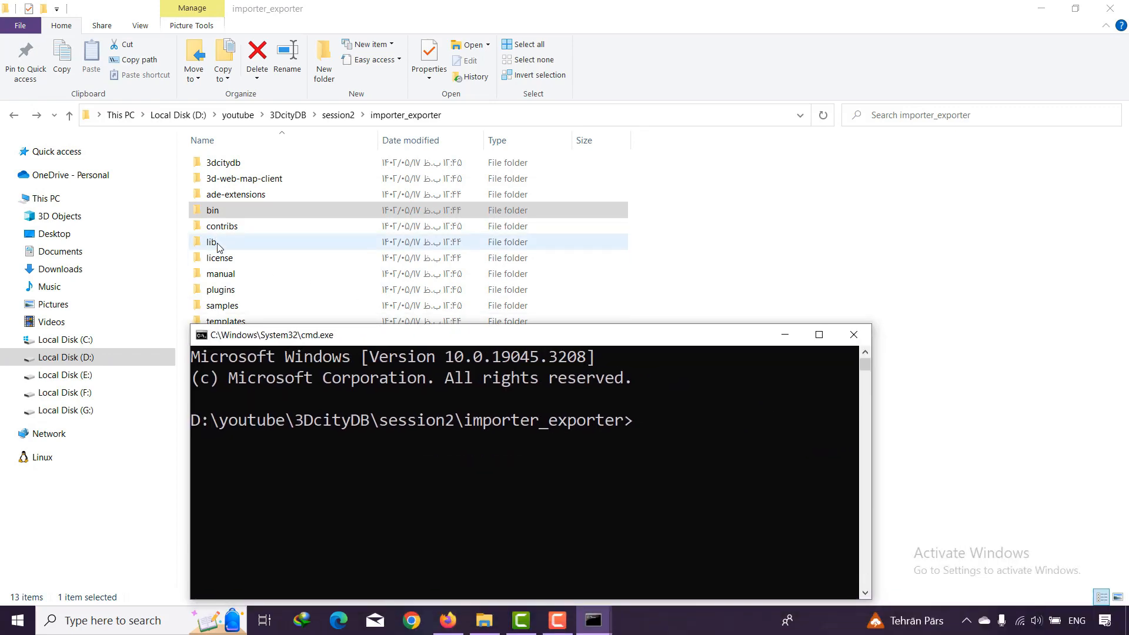
- Copy the file name of impexp-client-4.0.0.jar in the lib folder without renaming it, and return to importer_exporter
{"action": "double_click", "coordinate": [218, 245]}
{"action": "scroll", "coordinate": [300, 353], "scroll_direction": "down", "scroll_amount": 1}
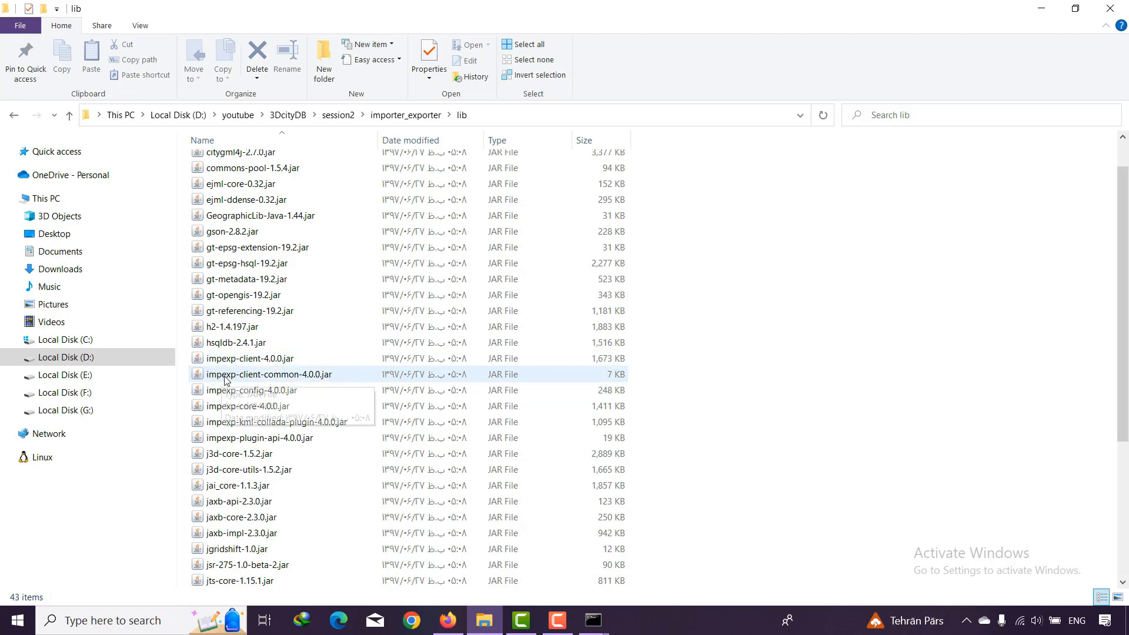
{"action": "right_click", "coordinate": [255, 360]}
{"action": "left_click", "coordinate": [294, 323]}
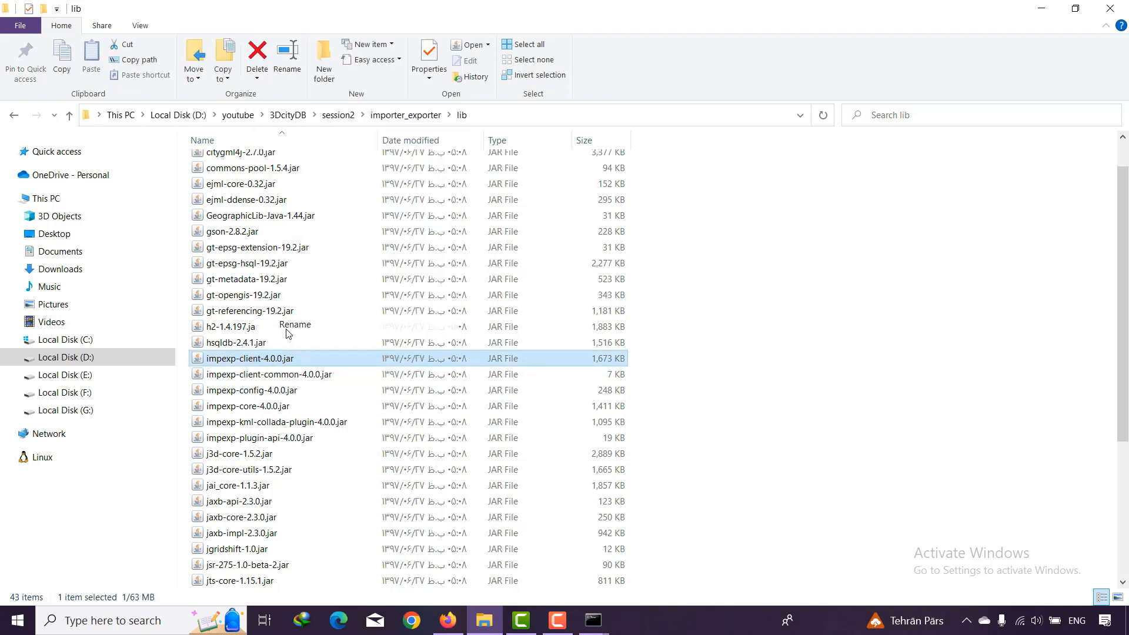
{"action": "key", "text": "Return"}
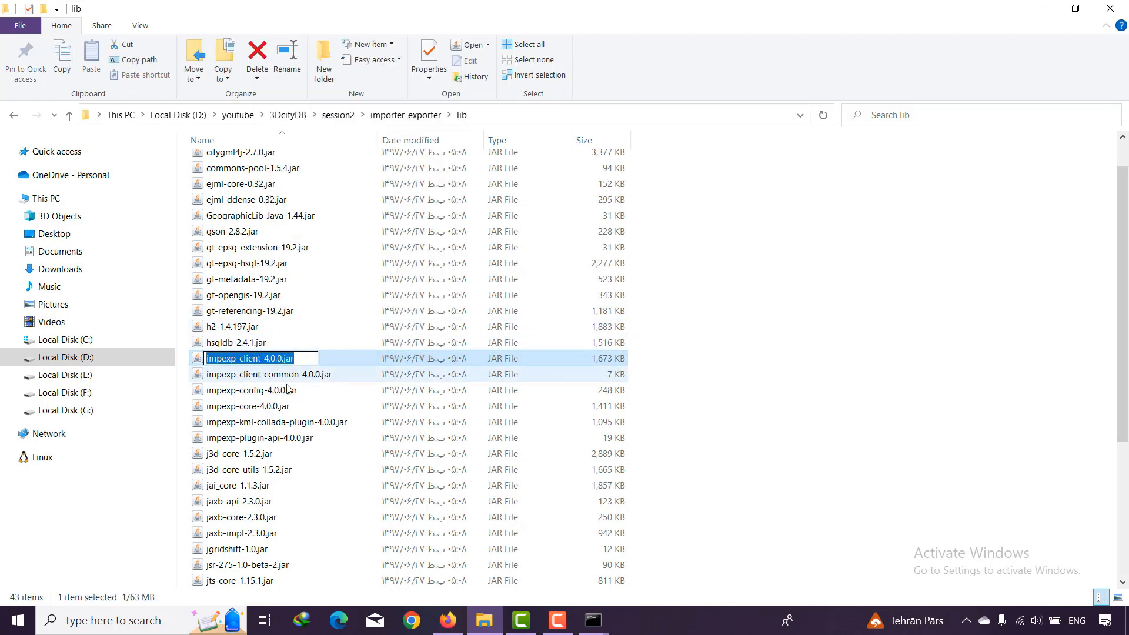
{"action": "key", "text": "Down"}
{"action": "key", "text": "Down"}
{"action": "left_click", "coordinate": [14, 115]}
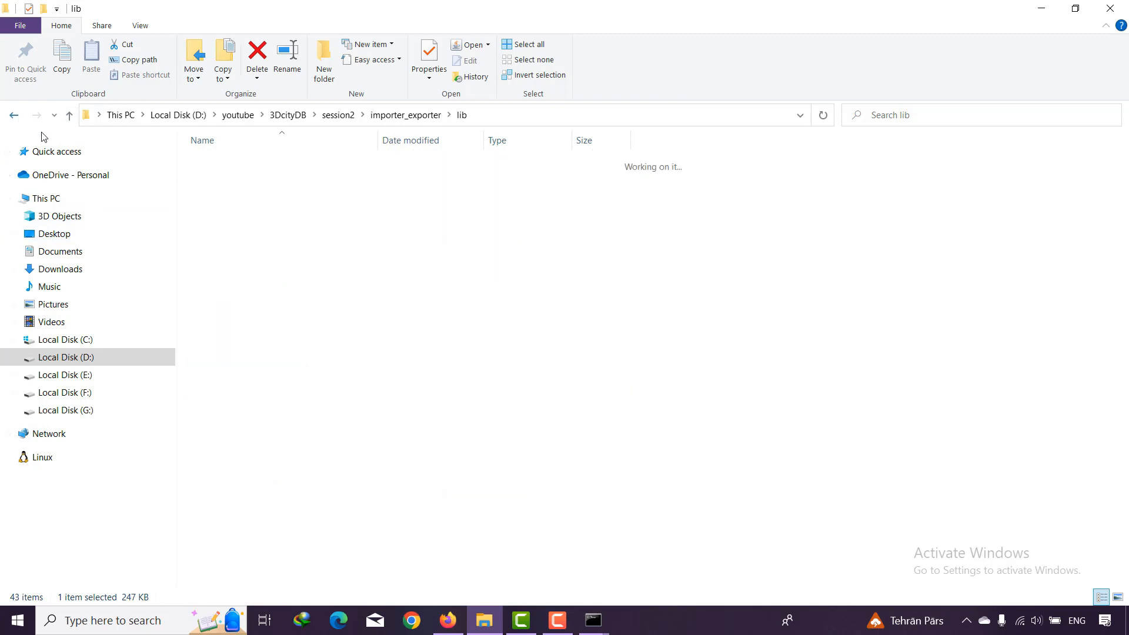
- Try to run java -jar impexp-client-4.0.0.jar -help in the Command Prompt opened at importer_exporter
{"action": "left_click", "coordinate": [593, 620]}
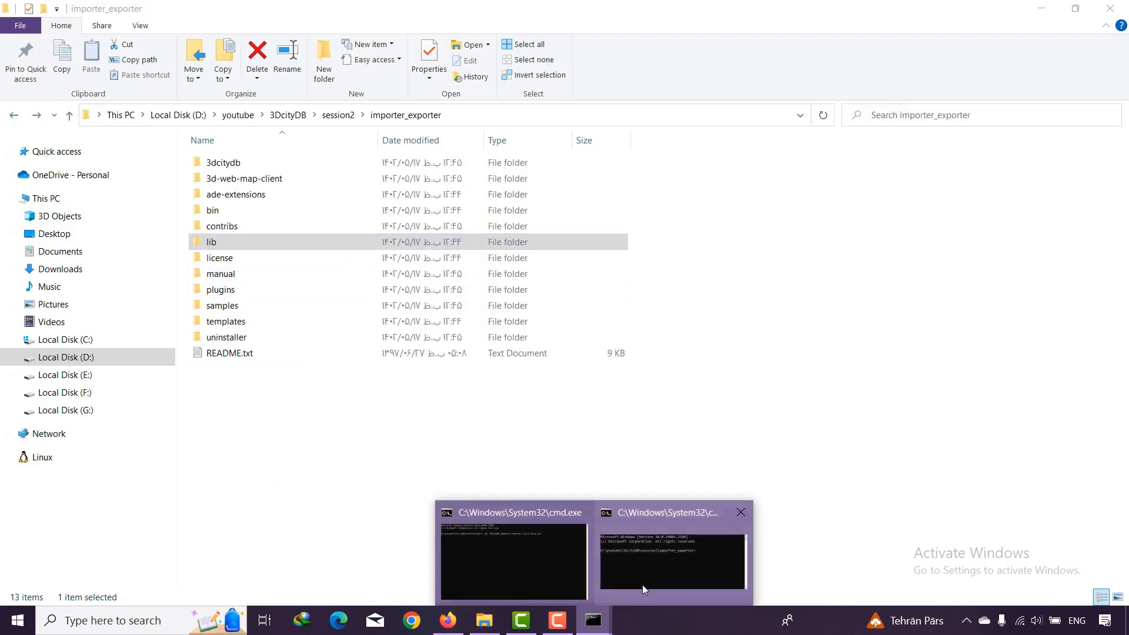
{"action": "left_click", "coordinate": [642, 584]}
{"action": "left_click_drag", "start_coordinate": [526, 339], "coordinate": [484, 183]}
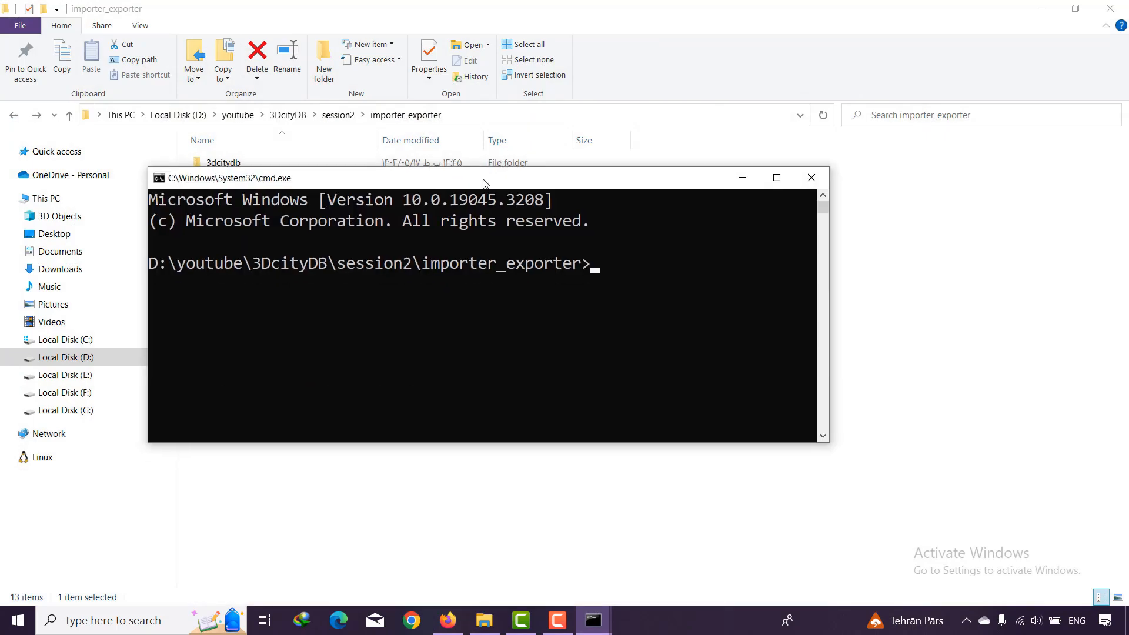
{"action": "type", "text": "java -jar i"}
{"action": "key", "text": "Tab"}
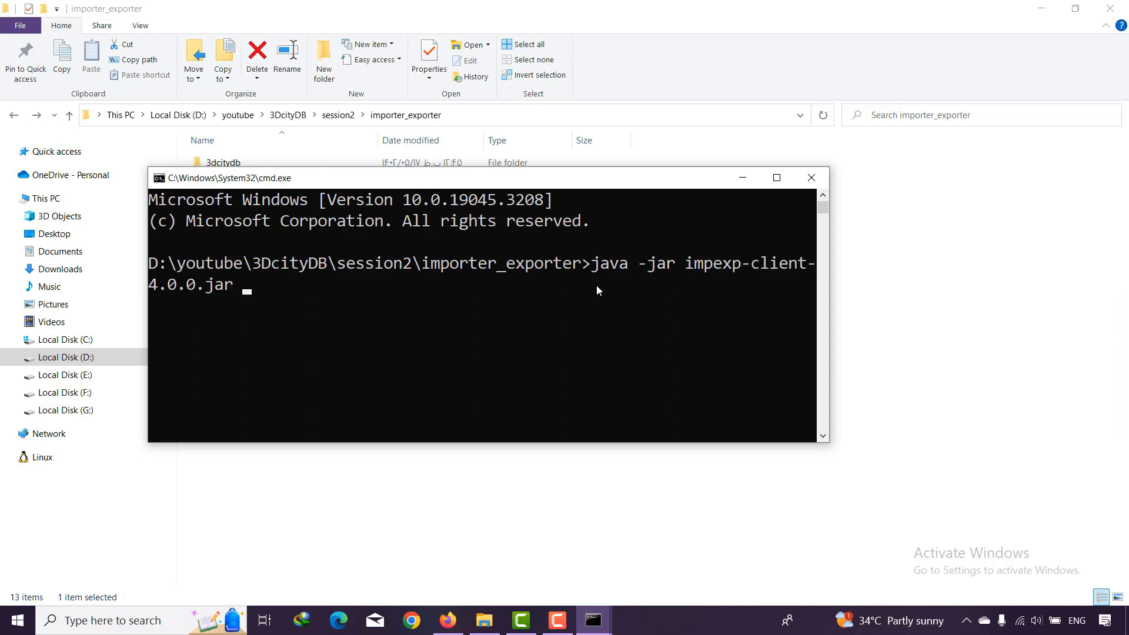
{"action": "type", "text": "-help"}
{"action": "key", "text": "Return"}
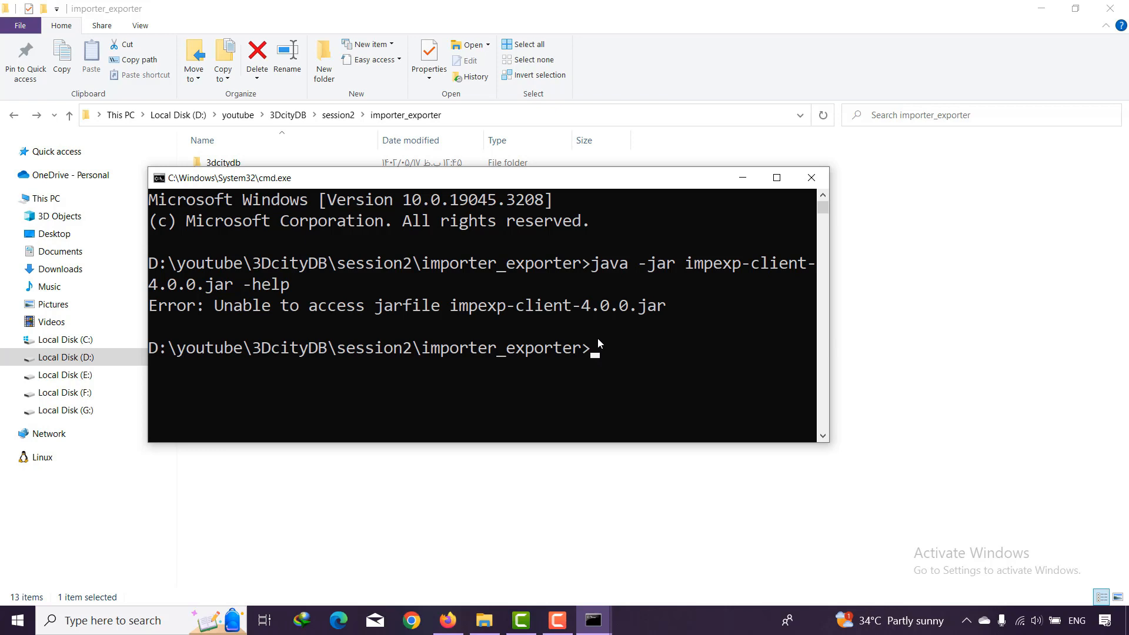
- Recall the help command and change its jar path to ./lib/impexp-client-4.0.0.jar
{"action": "key", "text": "Up"}
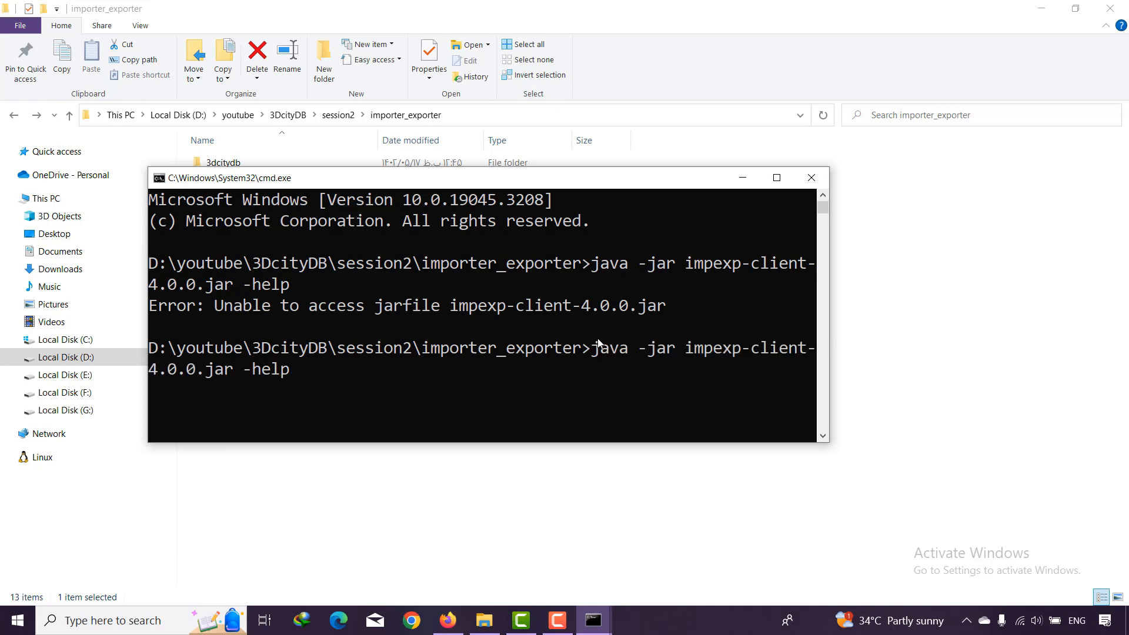
{"action": "key", "text": "Left"}
{"action": "key", "text": "Left"}
{"action": "key", "text": "Left"}
{"action": "key", "text": "Left"}
{"action": "key", "text": "Left"}
{"action": "key", "text": "Left"}
{"action": "key", "text": "Left"}
{"action": "key", "text": "Left"}
{"action": "key", "text": "Left"}
{"action": "key", "text": "Left"}
{"action": "key", "text": "Left"}
{"action": "key", "text": "Left"}
{"action": "key", "text": "Left"}
{"action": "key", "text": "Left"}
{"action": "key", "text": "Left"}
{"action": "key", "text": "Left"}
{"action": "key", "text": "Left"}
{"action": "key", "text": "Left"}
{"action": "key", "text": "Left"}
{"action": "key", "text": "Left"}
{"action": "type", "text": "./"}
{"action": "key", "text": "BackSpace"}
{"action": "key", "text": "BackSpace"}
{"action": "type", "text": "./lib/"}
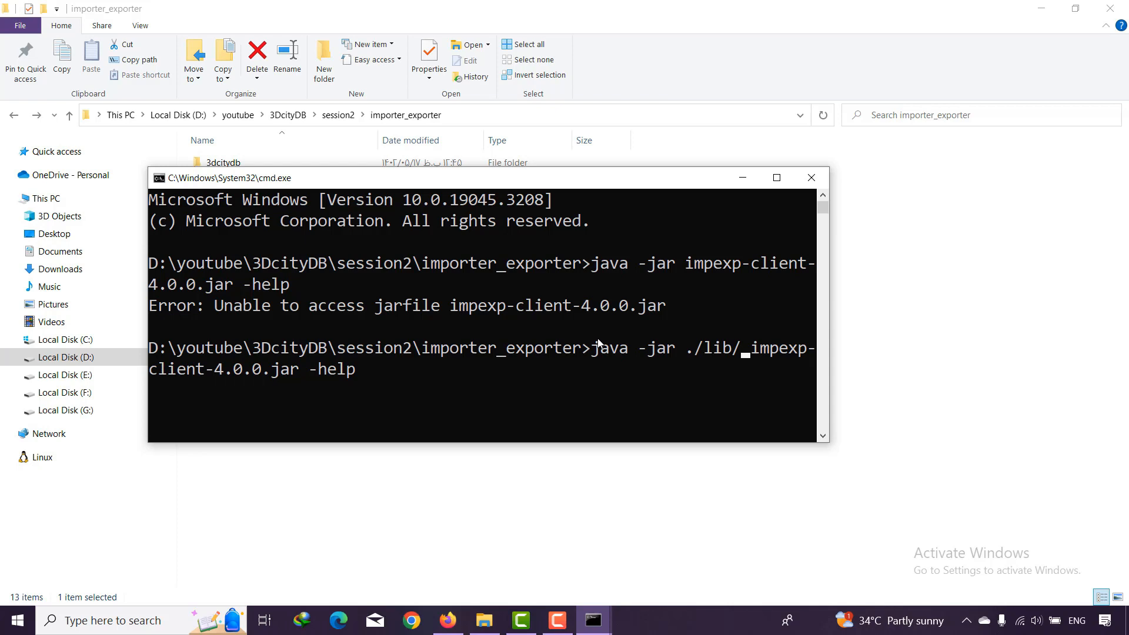
{"action": "key", "text": "Delete"}
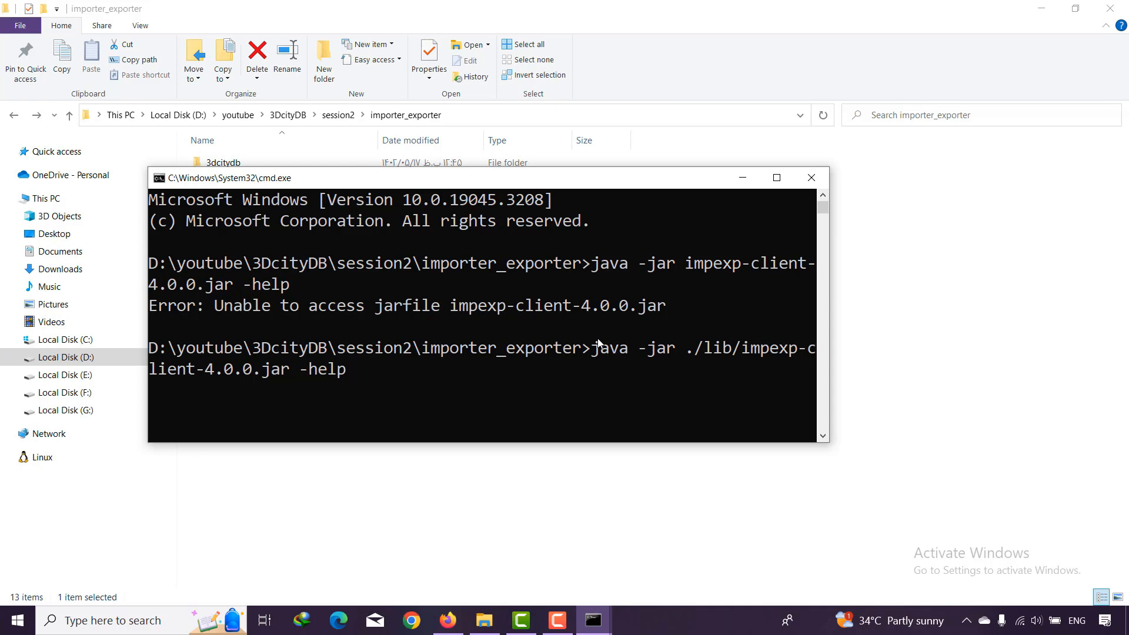
- Run the corrected -help command in an enlarged Command Prompt window and read through the client's usage and command-line options
{"action": "left_click_drag", "start_coordinate": [583, 186], "coordinate": [536, 319]}
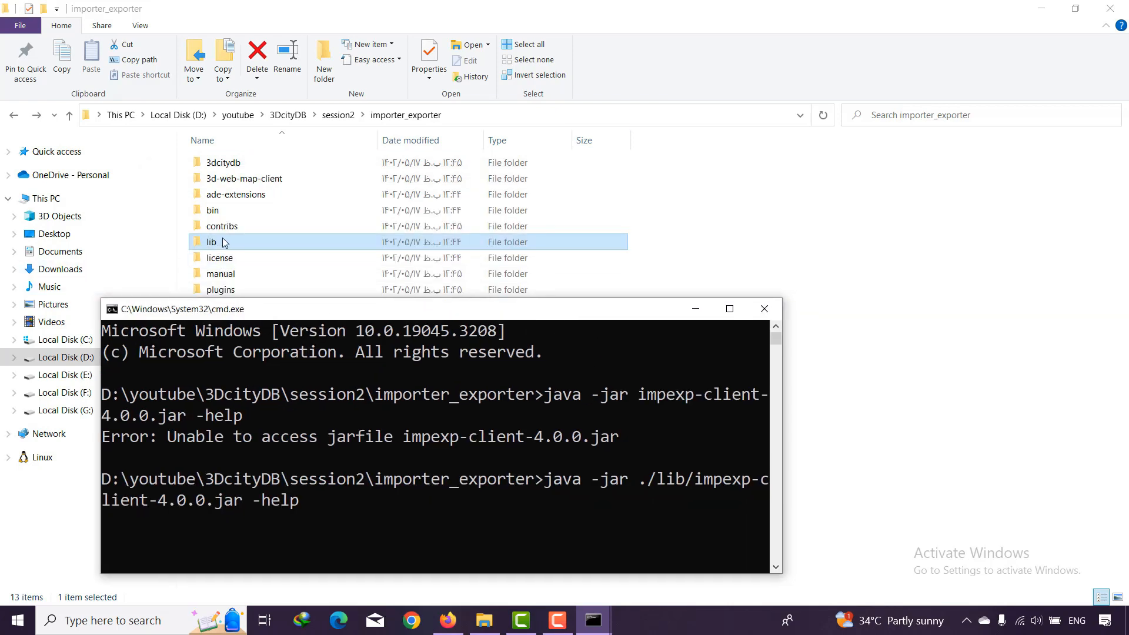
{"action": "left_click_drag", "start_coordinate": [375, 312], "coordinate": [390, 196]}
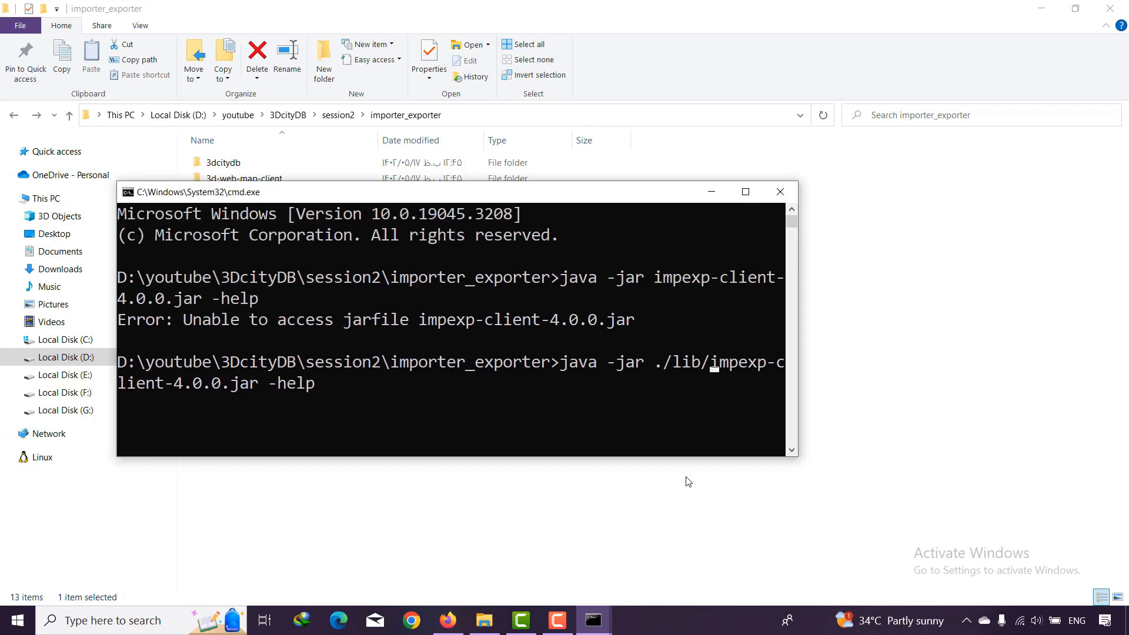
{"action": "left_click_drag", "start_coordinate": [690, 457], "coordinate": [691, 555]}
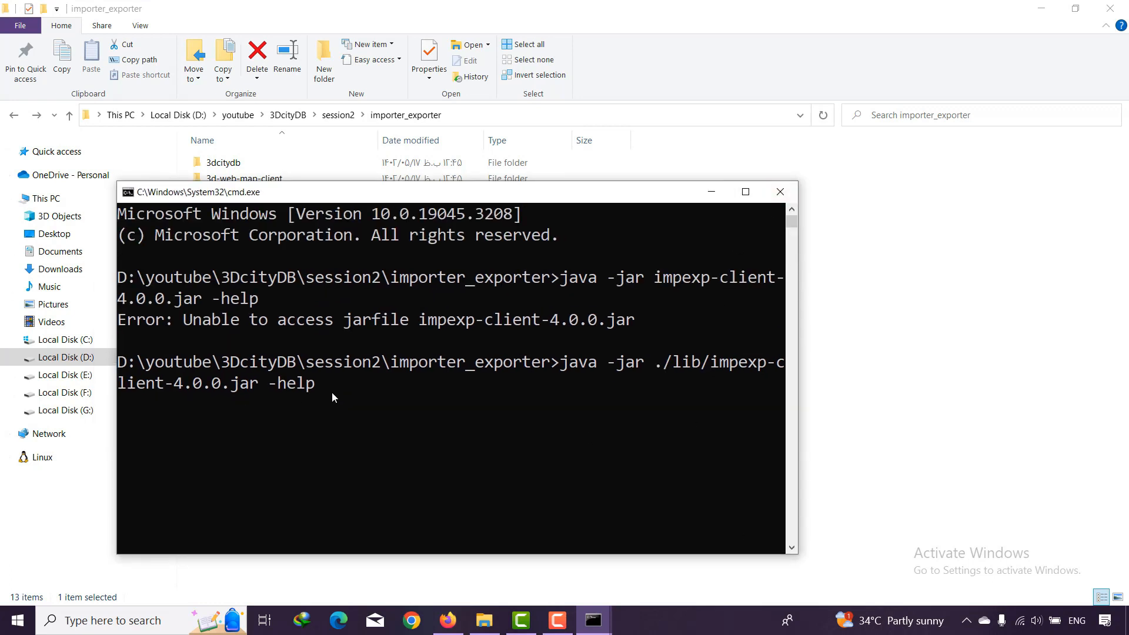
{"action": "key", "text": "Right"}
{"action": "key", "text": "Right"}
{"action": "key", "text": "Right"}
{"action": "key", "text": "Right"}
{"action": "key", "text": "Right"}
{"action": "key", "text": "Right"}
{"action": "key", "text": "Right"}
{"action": "key", "text": "Right"}
{"action": "key", "text": "Right"}
{"action": "key", "text": "Right"}
{"action": "key", "text": "Right"}
{"action": "key", "text": "Right"}
{"action": "key", "text": "Right"}
{"action": "key", "text": "Right"}
{"action": "key", "text": "Right"}
{"action": "key", "text": "Right"}
{"action": "key", "text": "Right"}
{"action": "key", "text": "Right"}
{"action": "key", "text": "Right"}
{"action": "key", "text": "Right"}
{"action": "key", "text": "Return"}
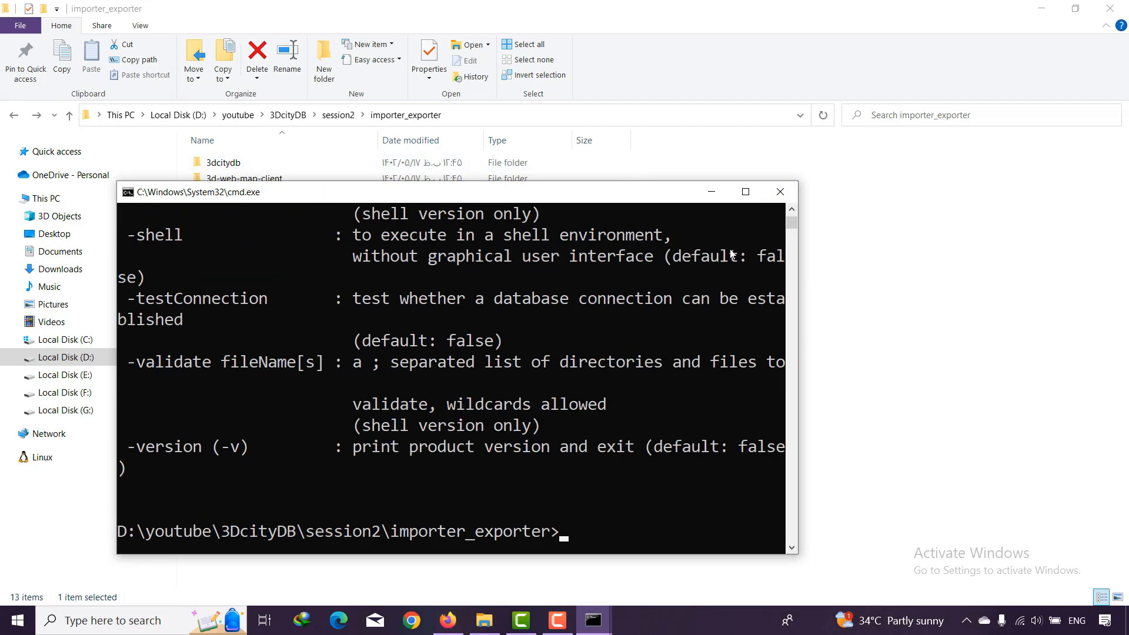
{"action": "left_click", "coordinate": [749, 198]}
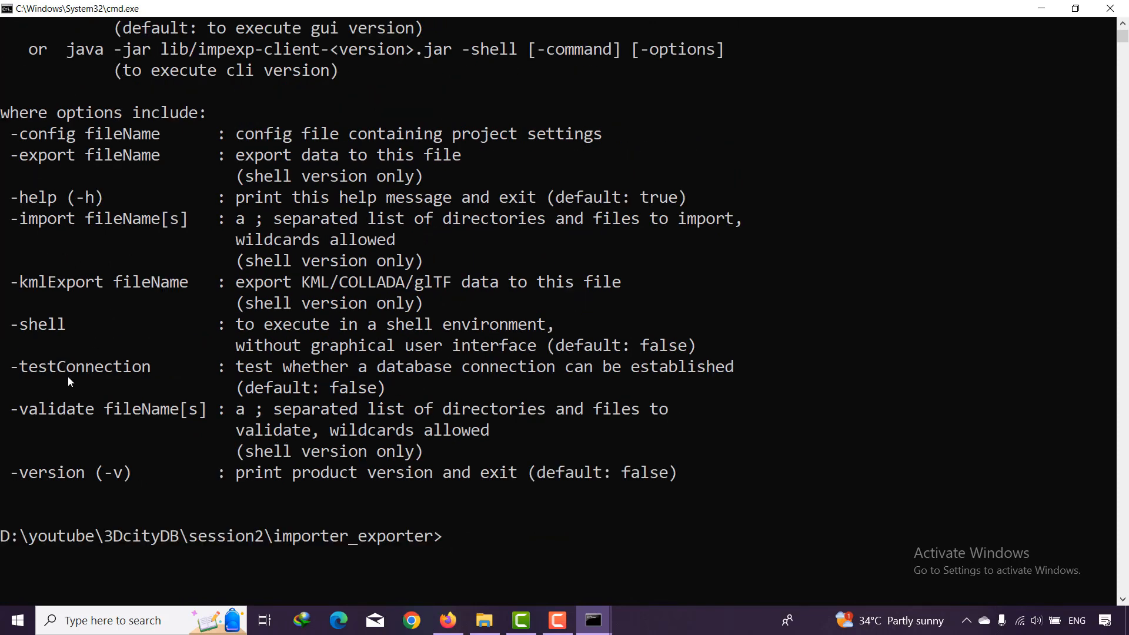
{"action": "scroll", "coordinate": [80, 424], "scroll_direction": "up", "scroll_amount": 2}
{"action": "scroll", "coordinate": [82, 411], "scroll_direction": "down", "scroll_amount": 2}
{"action": "scroll", "coordinate": [85, 410], "scroll_direction": "up", "scroll_amount": 1}
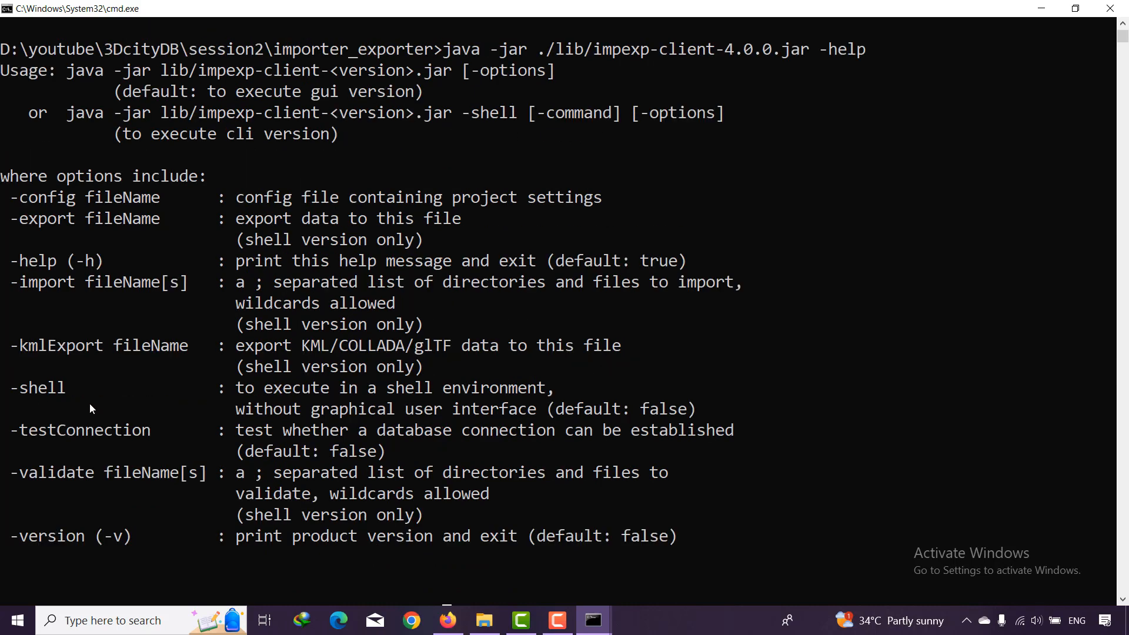
{"action": "scroll", "coordinate": [89, 404], "scroll_direction": "down", "scroll_amount": 1}
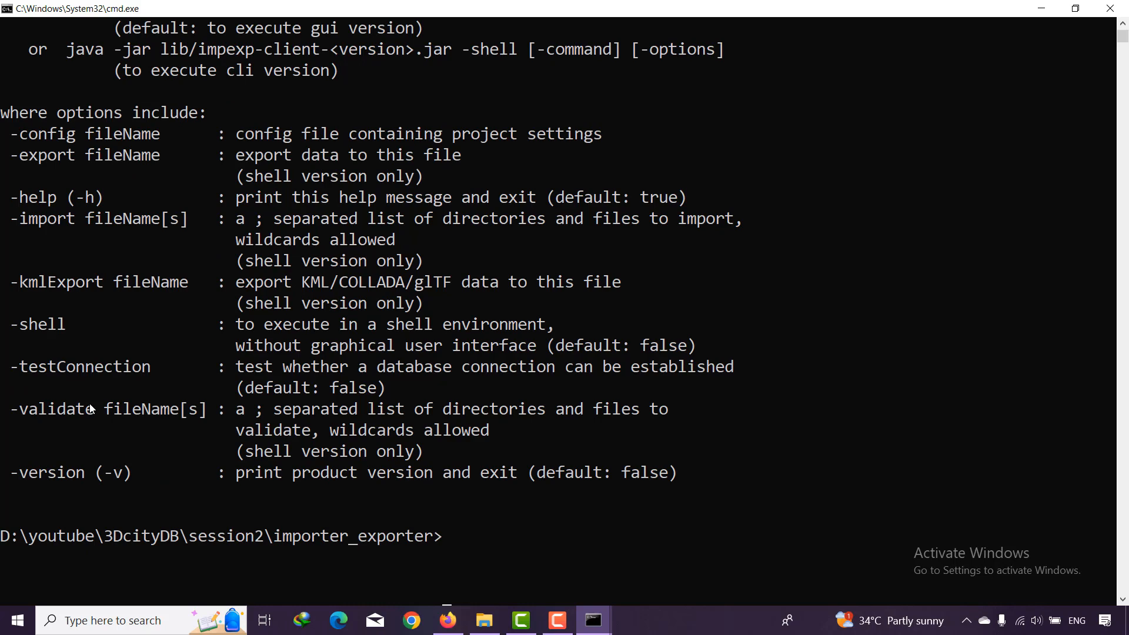
- Recall the command, remove the -help option and run java -jar ./lib/impexp-client-4.0.0.jar
{"action": "key", "text": "Up"}
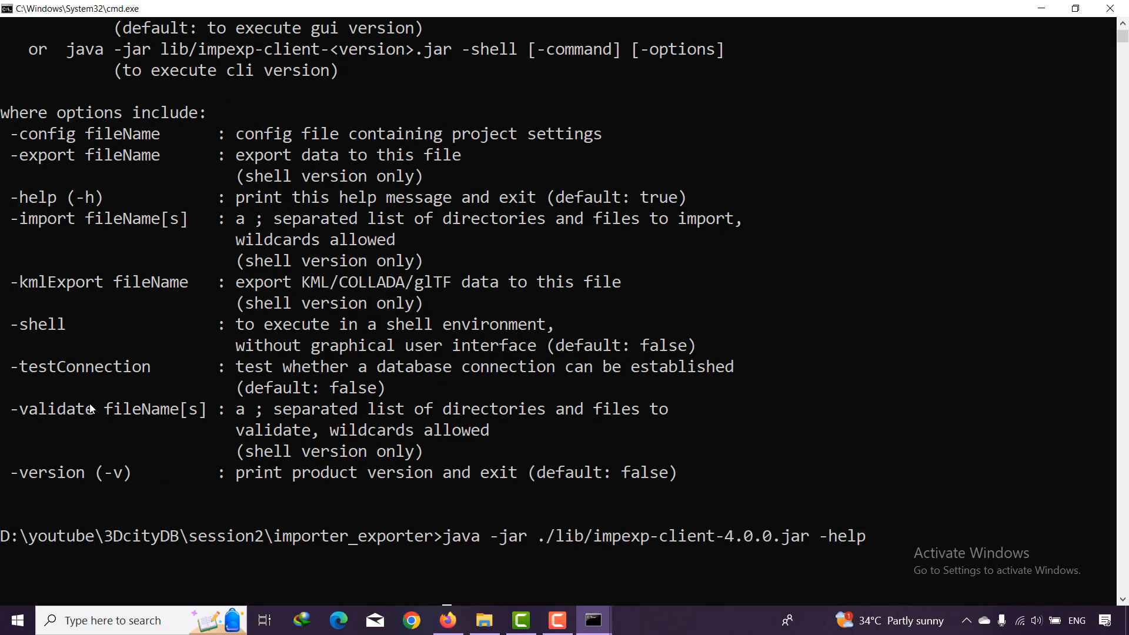
{"action": "key", "text": "BackSpace"}
{"action": "key", "text": "BackSpace"}
{"action": "key", "text": "BackSpace"}
{"action": "key", "text": "BackSpace"}
{"action": "key", "text": "BackSpace"}
{"action": "key", "text": "BackSpace"}
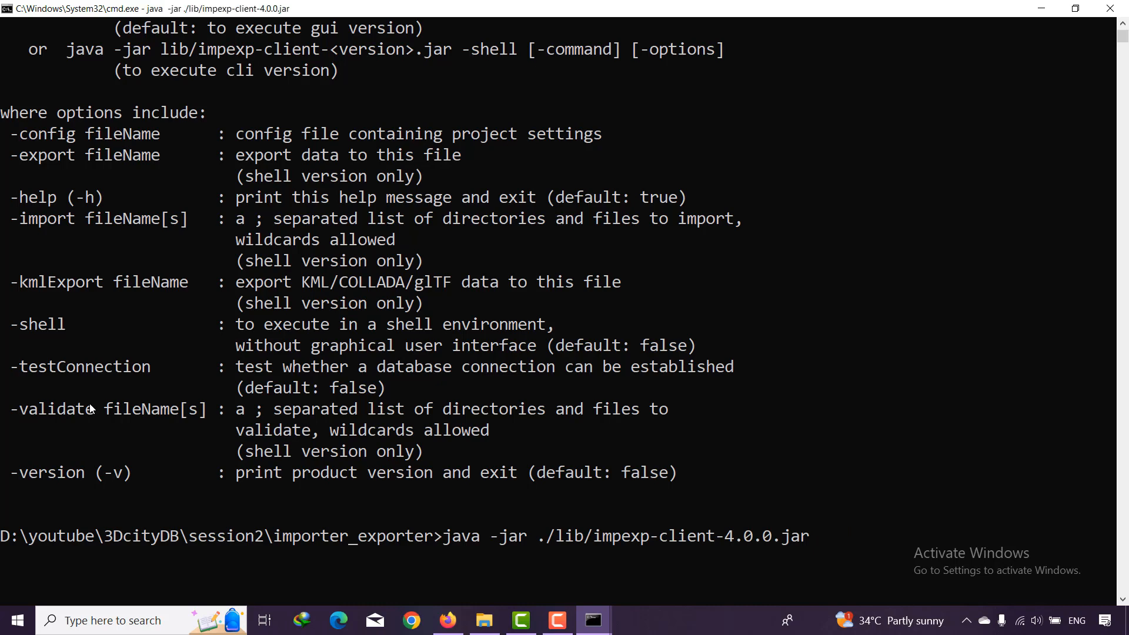